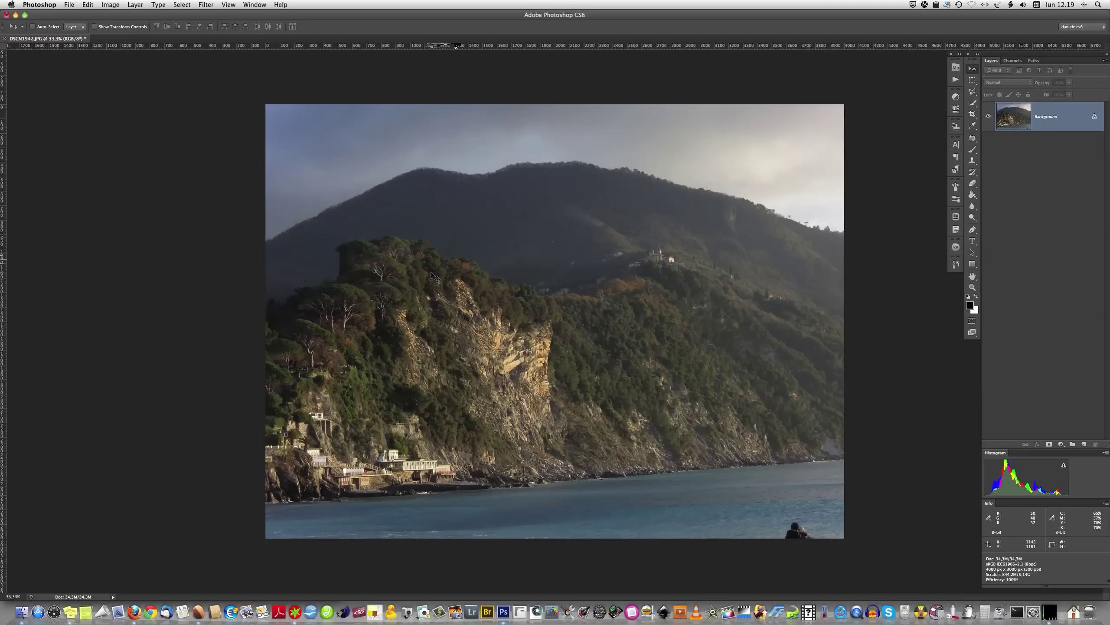
- Open Lighting Effects on the cliff photo and add a spot light and an infinite light
left_click(206, 5)
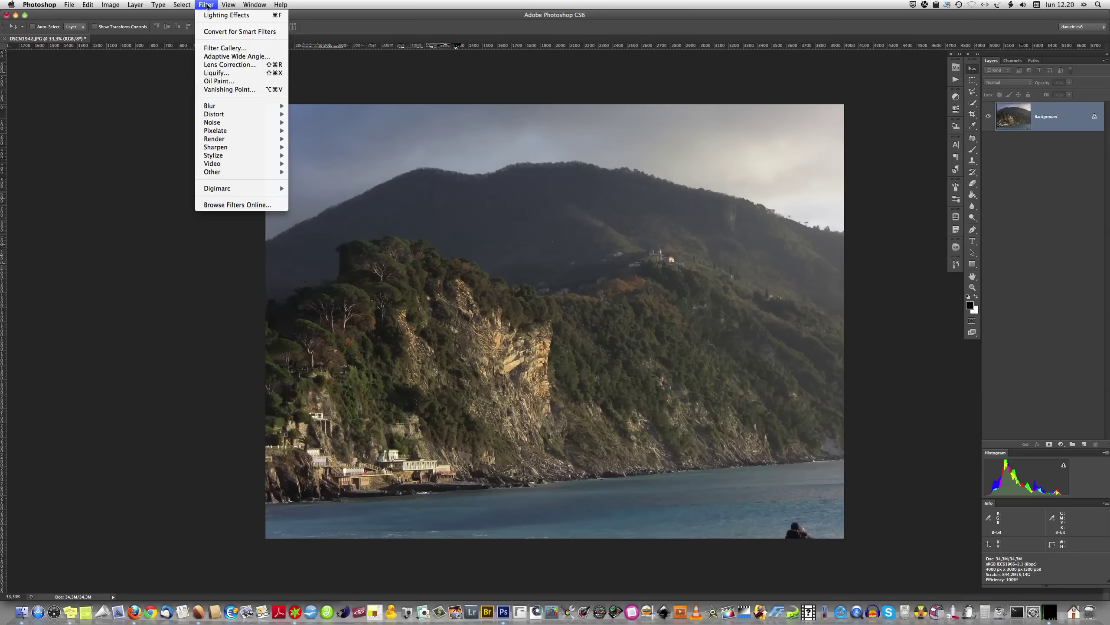
mouse_move(214, 139)
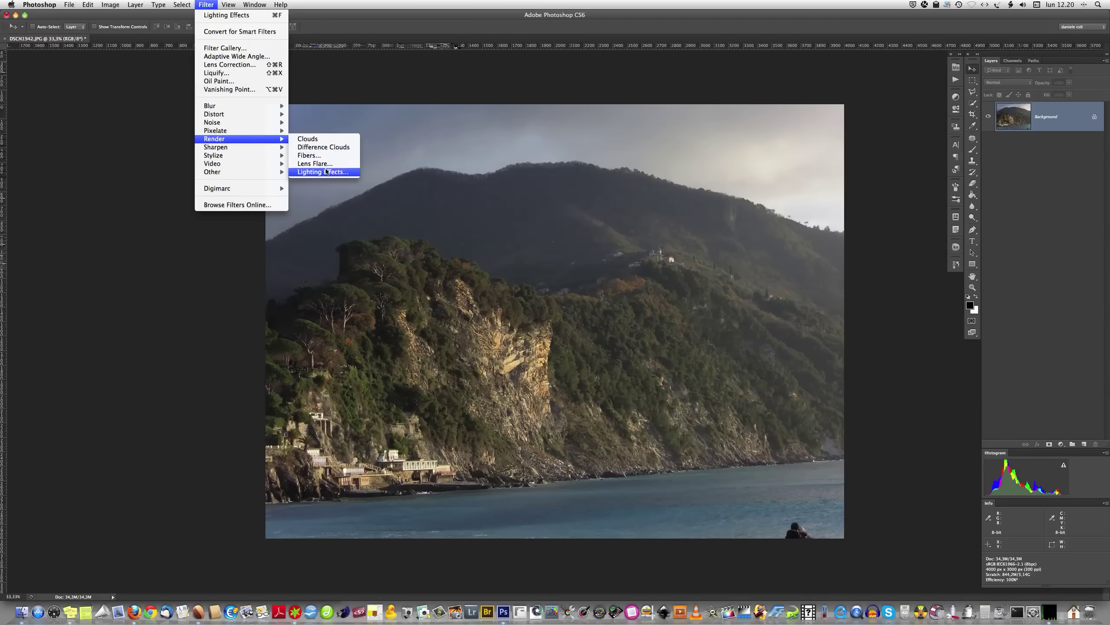
left_click(328, 171)
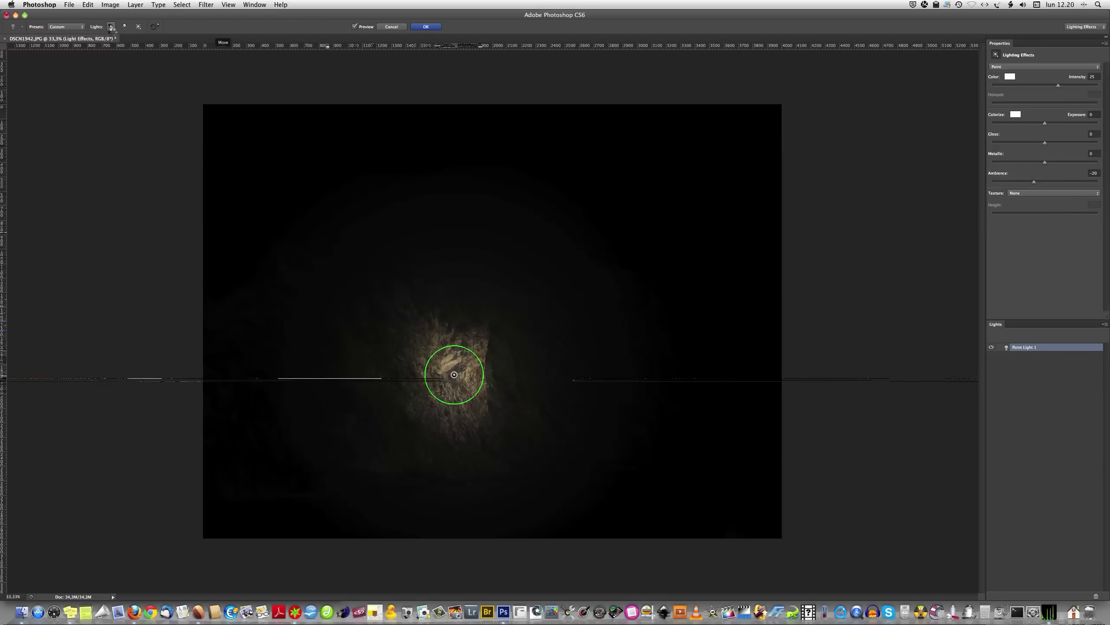
left_click(111, 28)
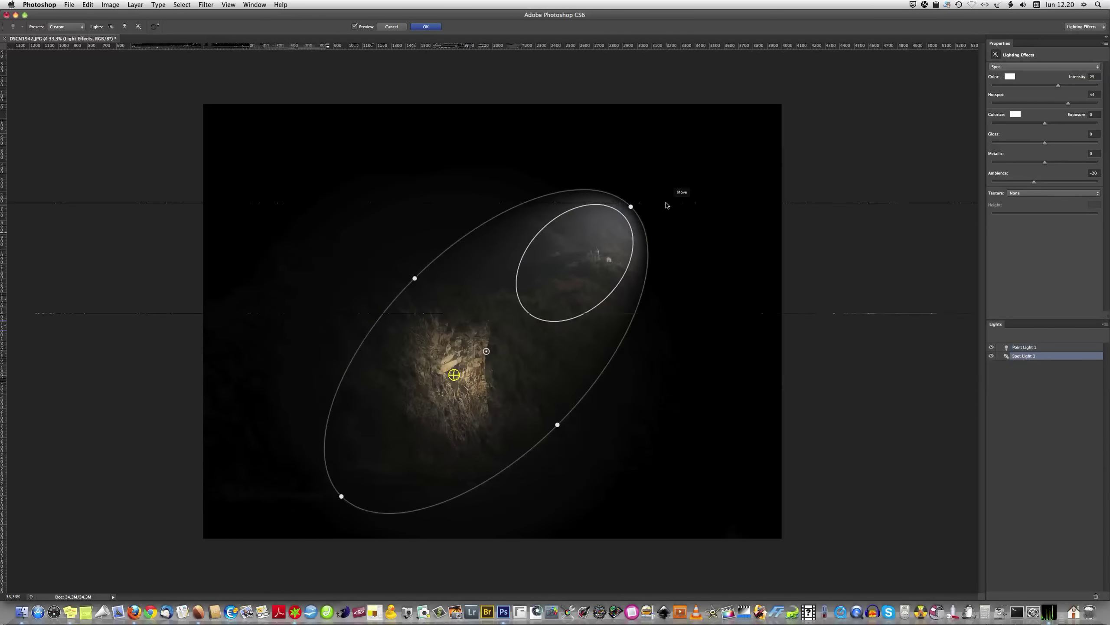
left_click(138, 27)
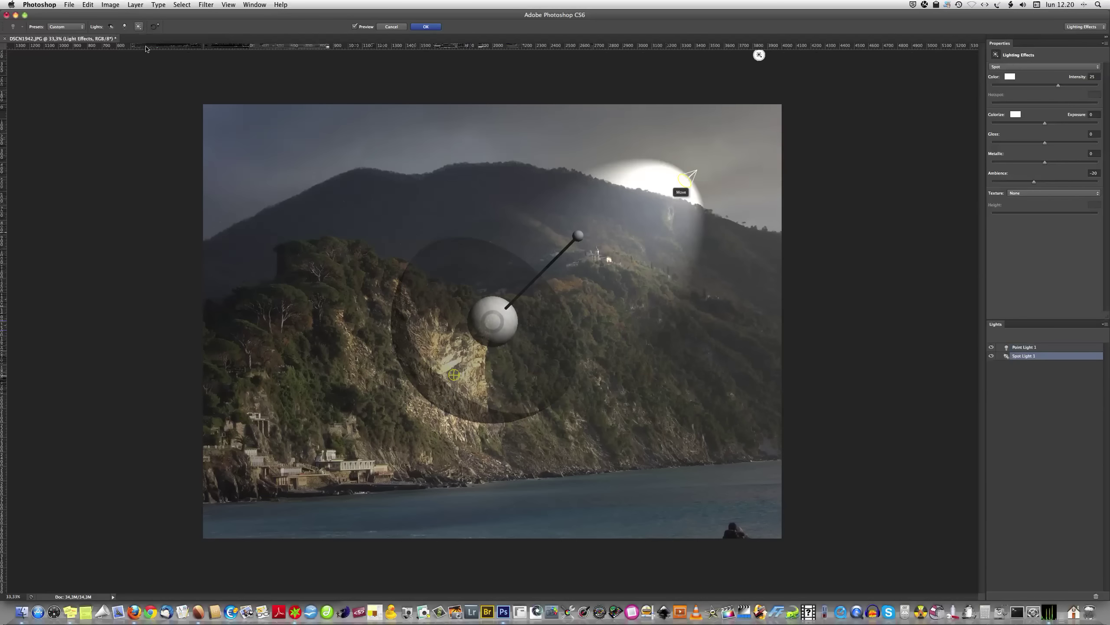
- Aim the infinite light toward the upper left, then cancel Lighting Effects without applying
mouse_move(578, 236)
left_mouse_down()
mouse_move(582, 288)
mouse_move(520, 397)
mouse_move(567, 300)
mouse_move(457, 184)
left_mouse_up()
mouse_move(346, 175)
left_mouse_down()
mouse_move(363, 225)
mouse_move(12, 432)
mouse_move(971, 266)
mouse_move(516, 210)
mouse_move(556, 237)
mouse_move(355, 215)
mouse_move(350, 229)
left_mouse_up()
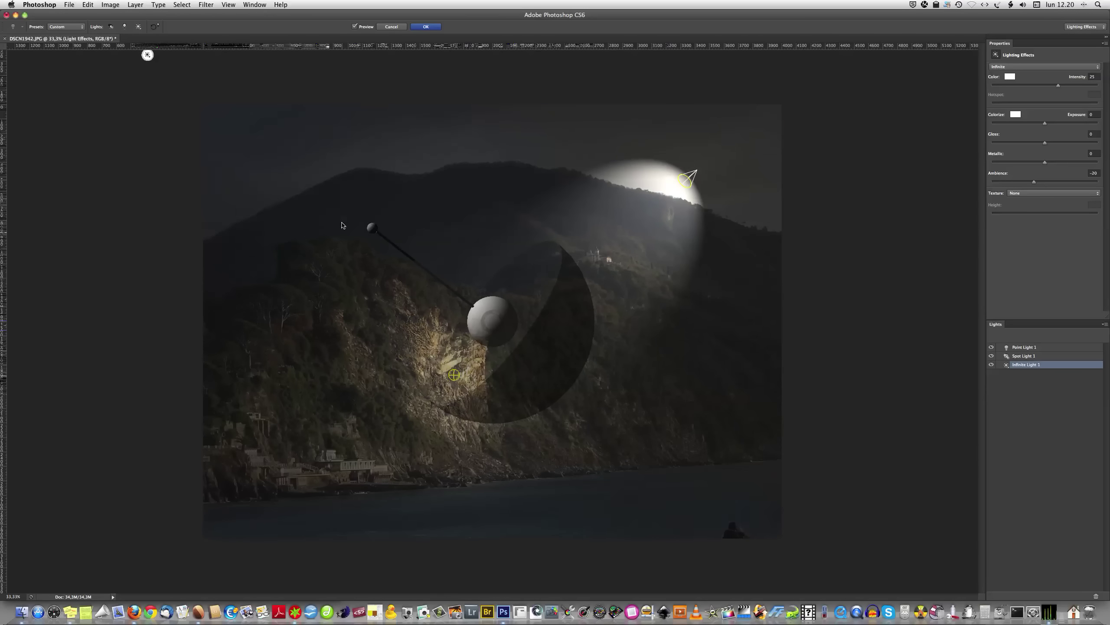
mouse_move(509, 326)
left_mouse_down()
mouse_move(544, 308)
mouse_move(518, 376)
left_mouse_up()
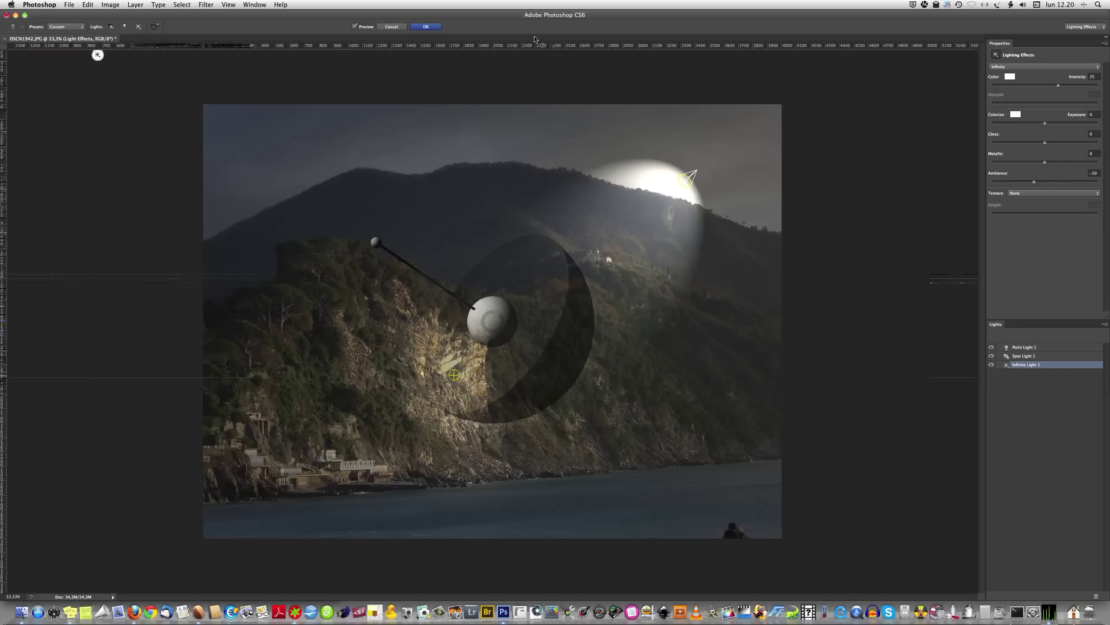
left_click(390, 29)
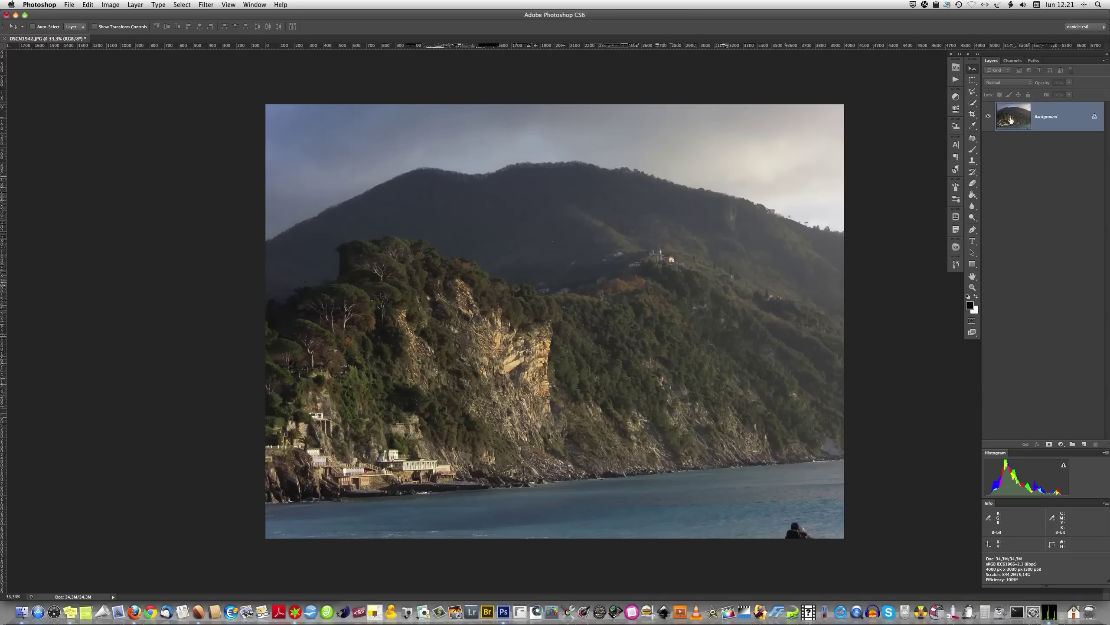
- Duplicate the Background layer and convert the copy to a Smart Object
left_click_drag(1009, 118, 1085, 443)
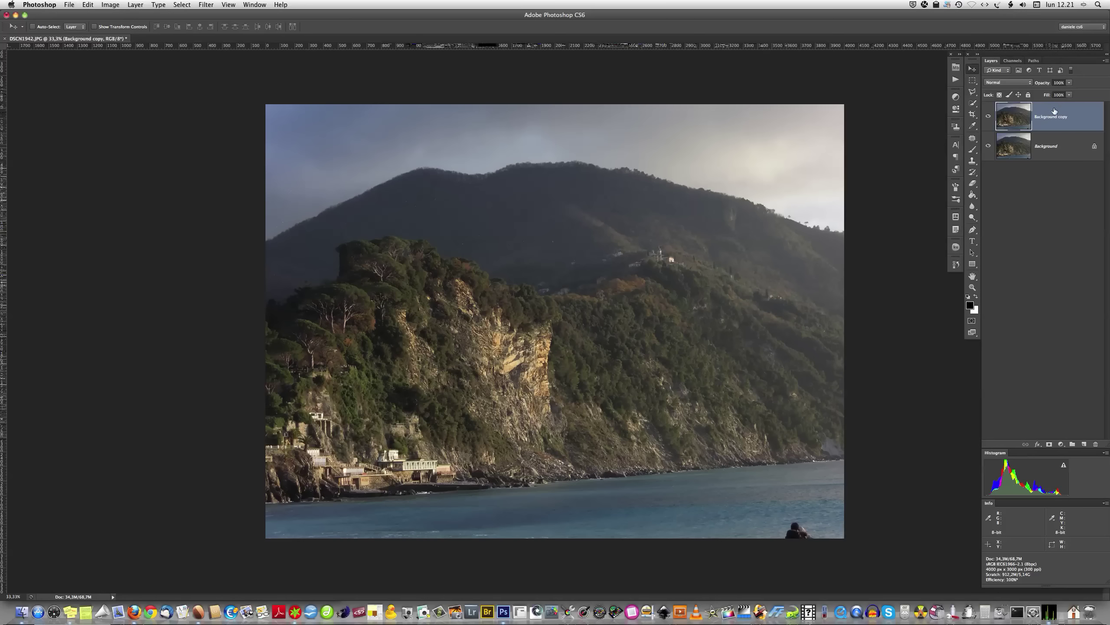
right_click(1051, 115)
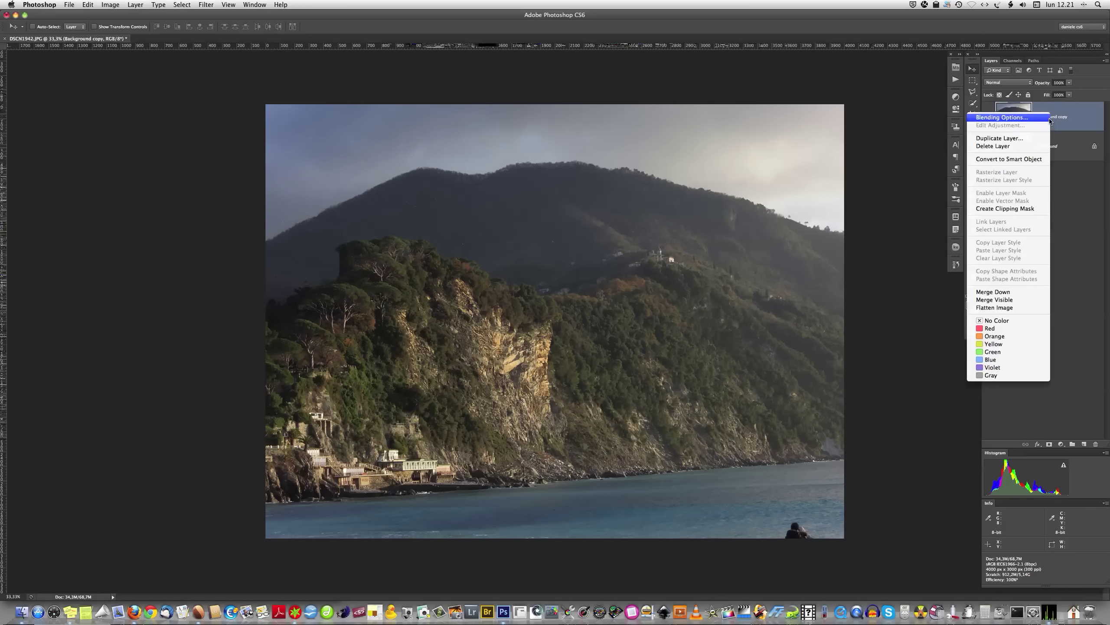
left_click(1022, 160)
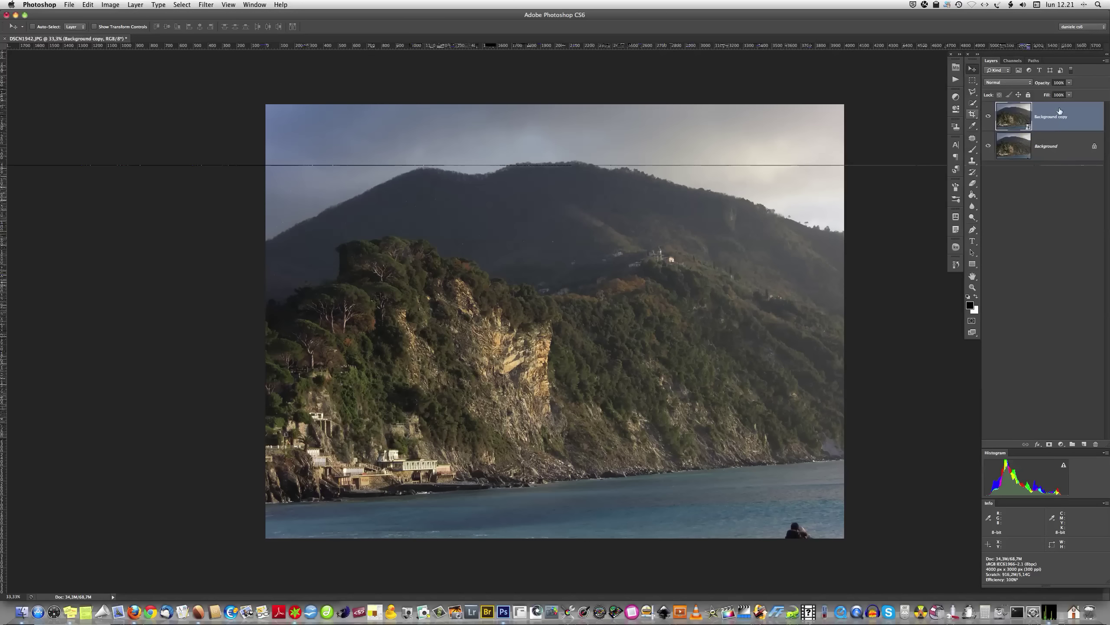
- Set the Background copy's blend mode to Soft Light and toggle its visibility to compare
left_click(992, 84)
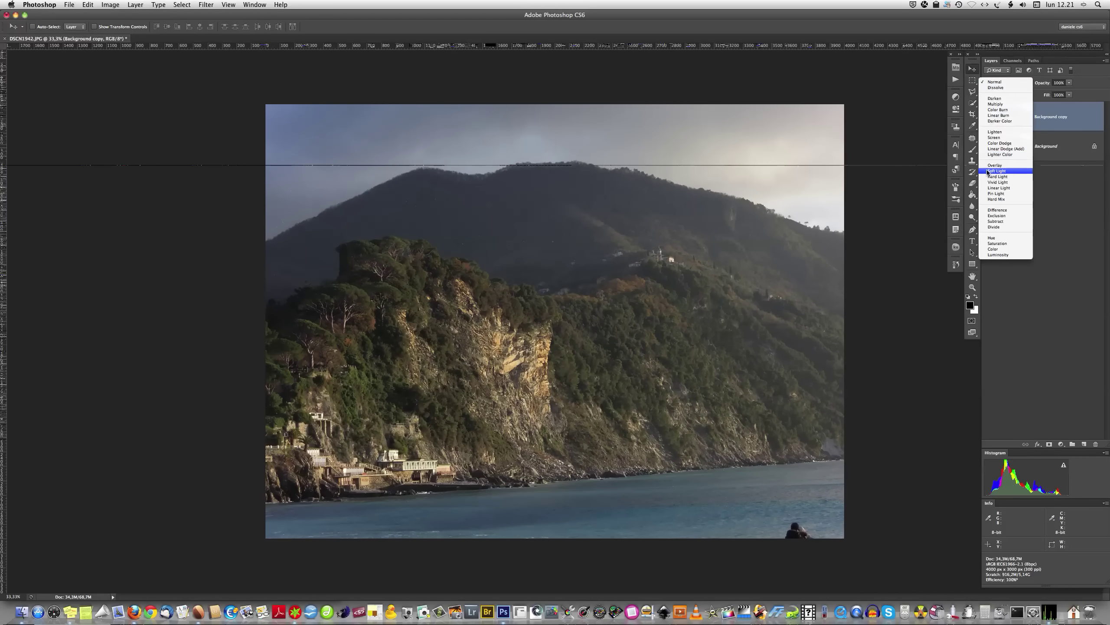
left_click(1010, 171)
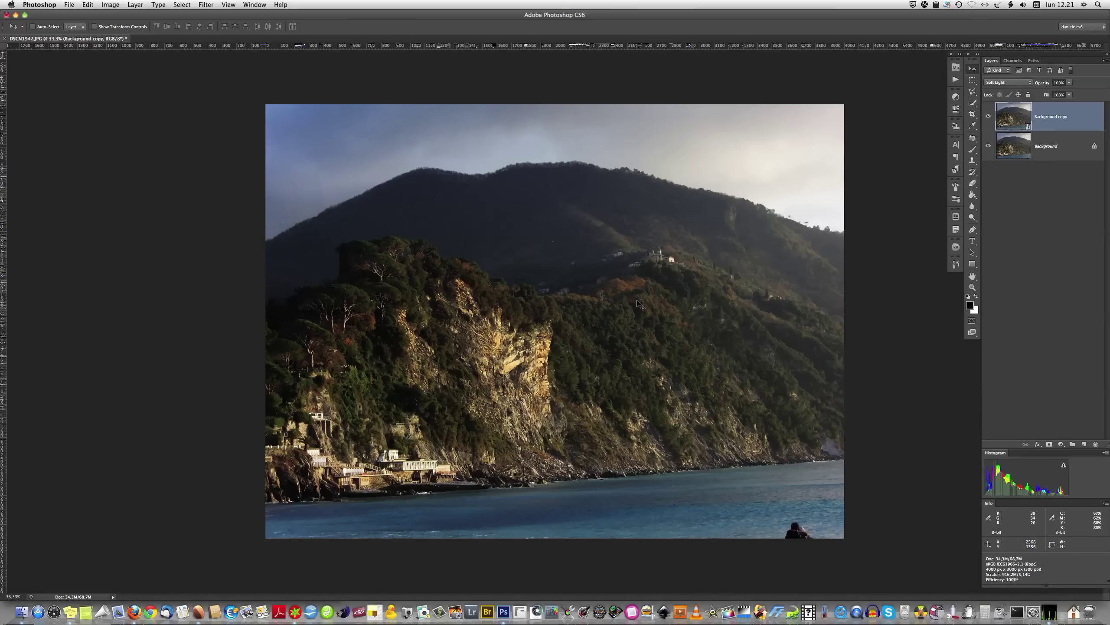
left_click(988, 117)
left_click(988, 118)
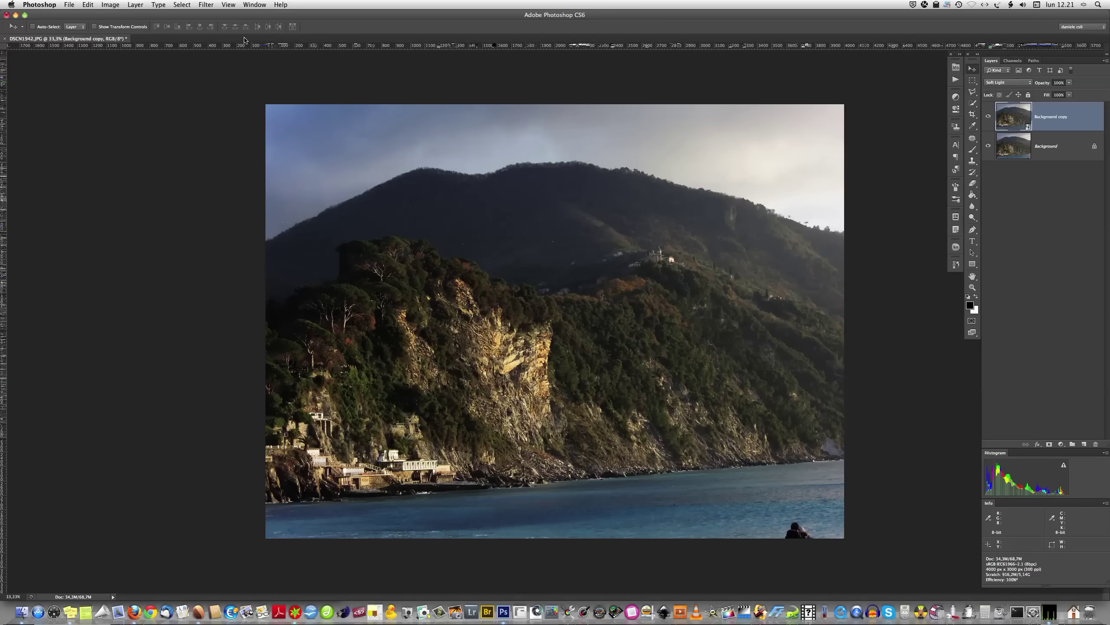
- Run Filter > Render > Lighting Effects on the Background copy smart object
left_click(207, 5)
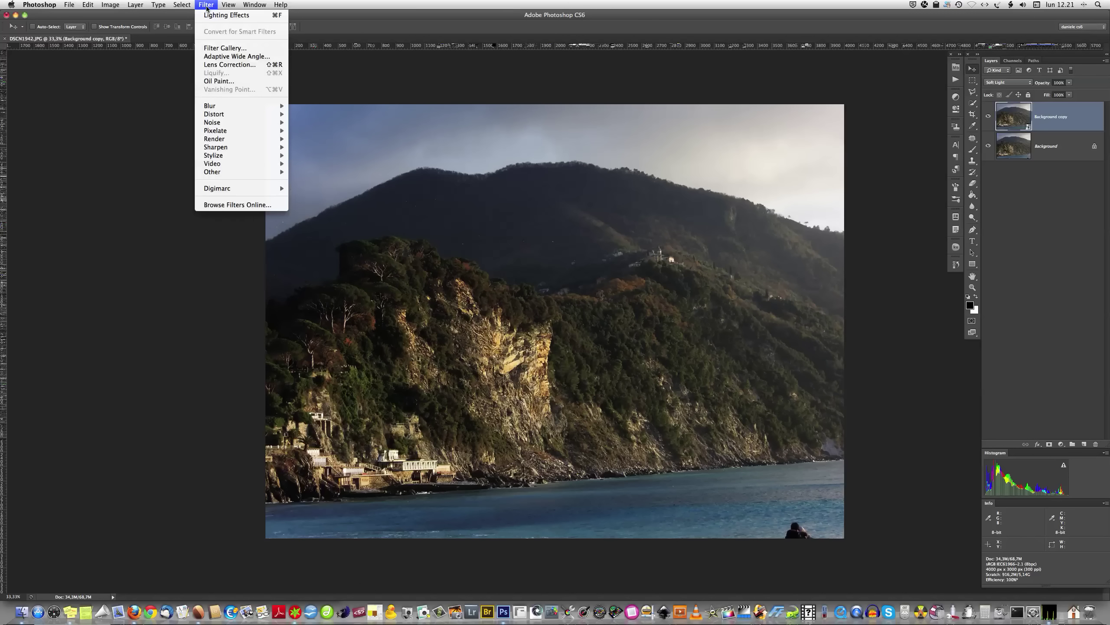
mouse_move(214, 139)
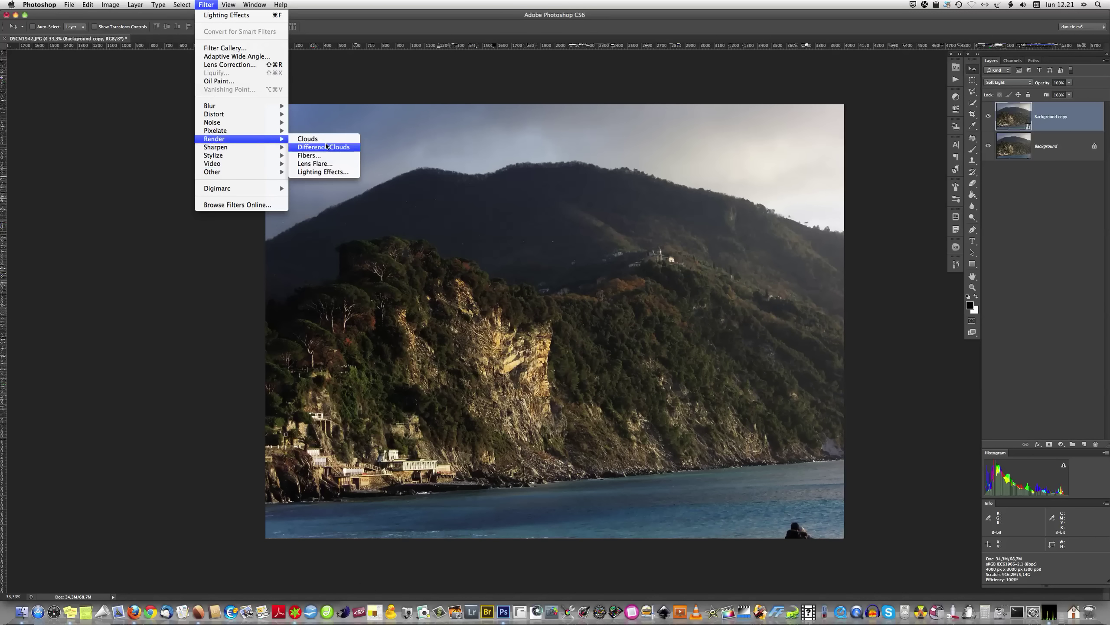
left_click(331, 172)
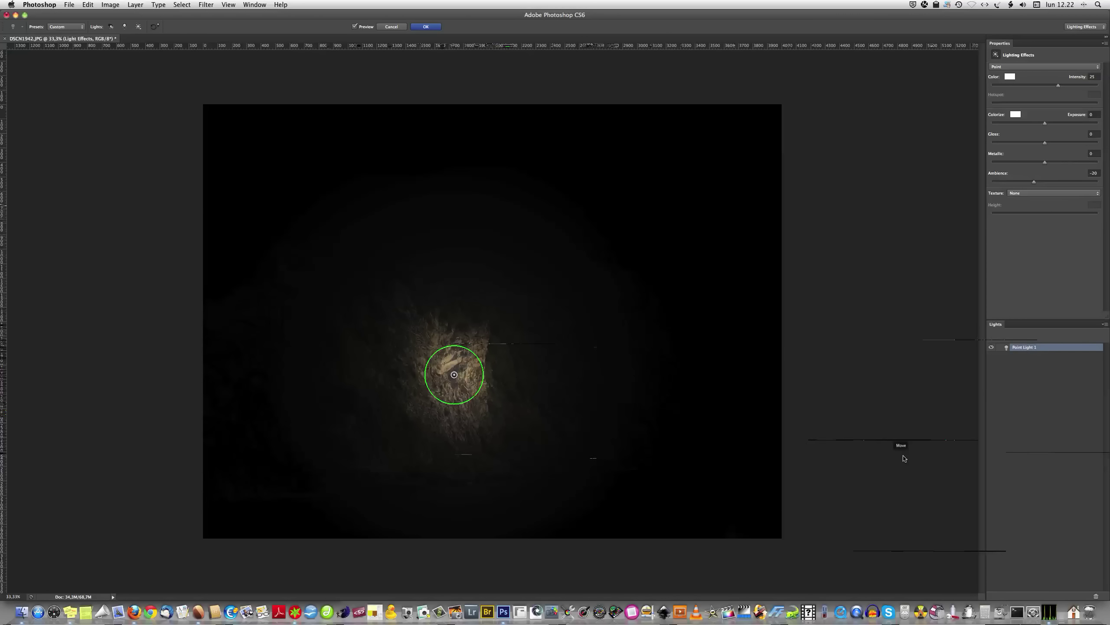
- Toggle Point Light 1 to compare, widen its spread, and raise its Intensity from 25 to 40
left_click(991, 348)
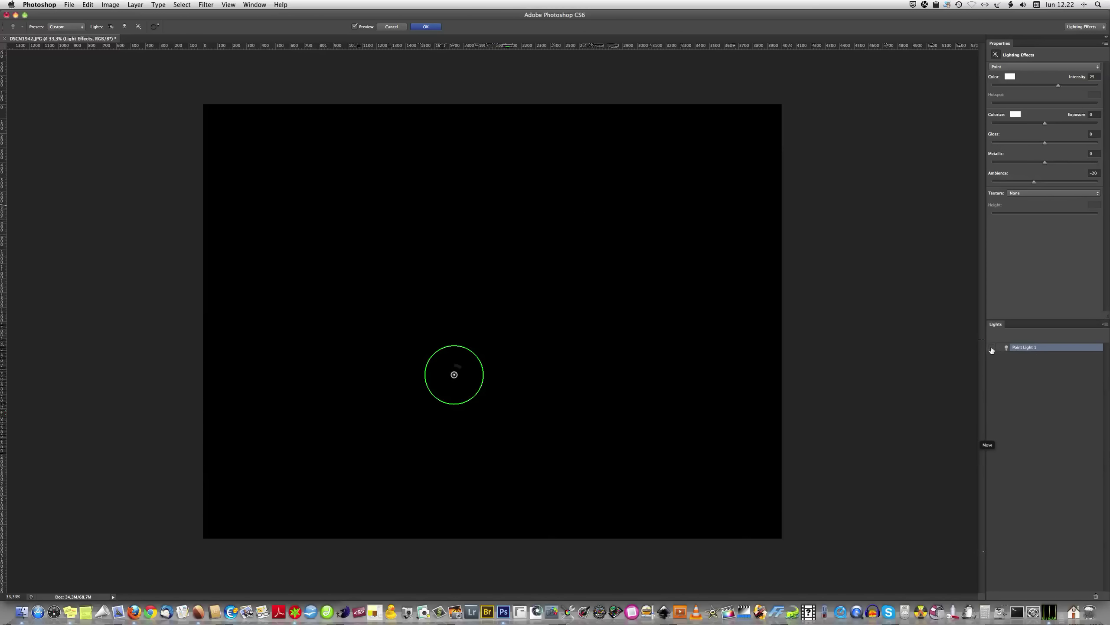
left_click(991, 348)
left_click(992, 348)
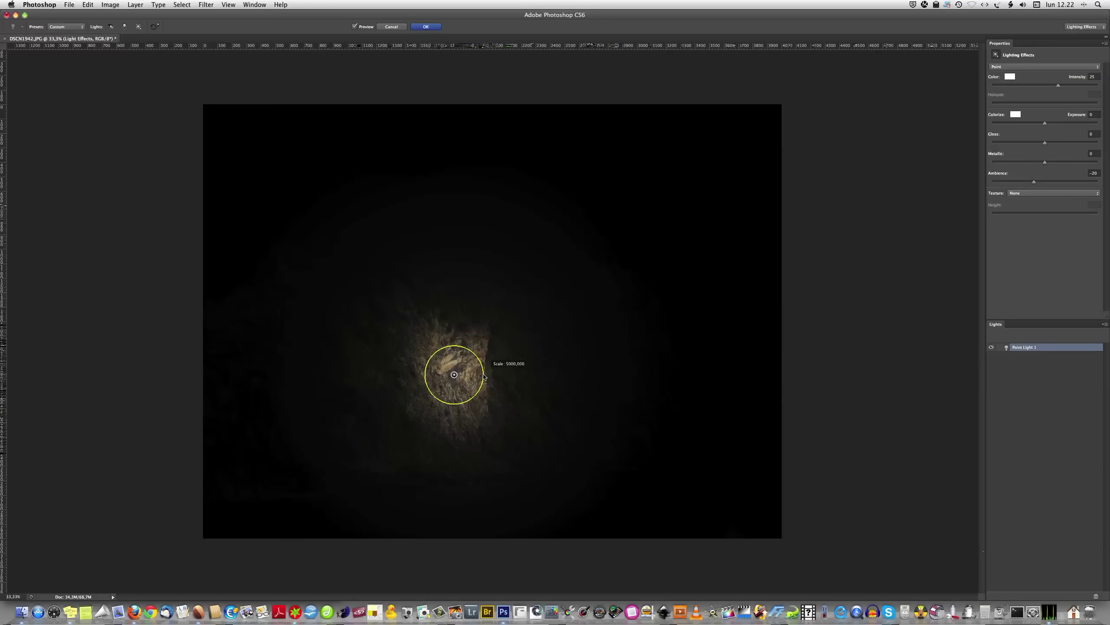
left_click_drag(484, 376, 481, 372)
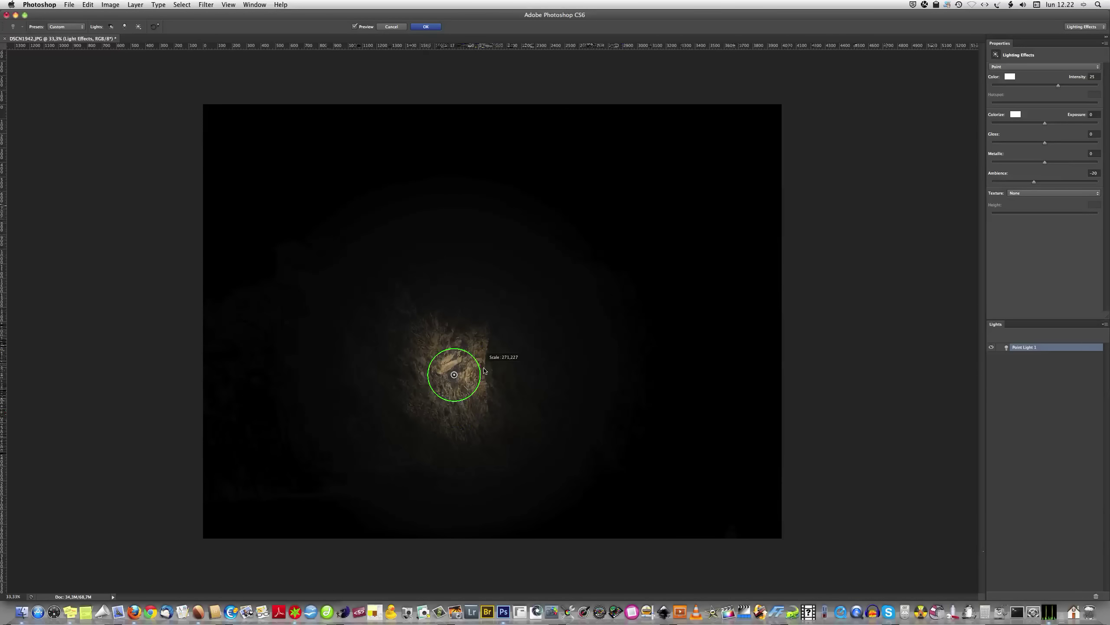
left_click(1095, 76)
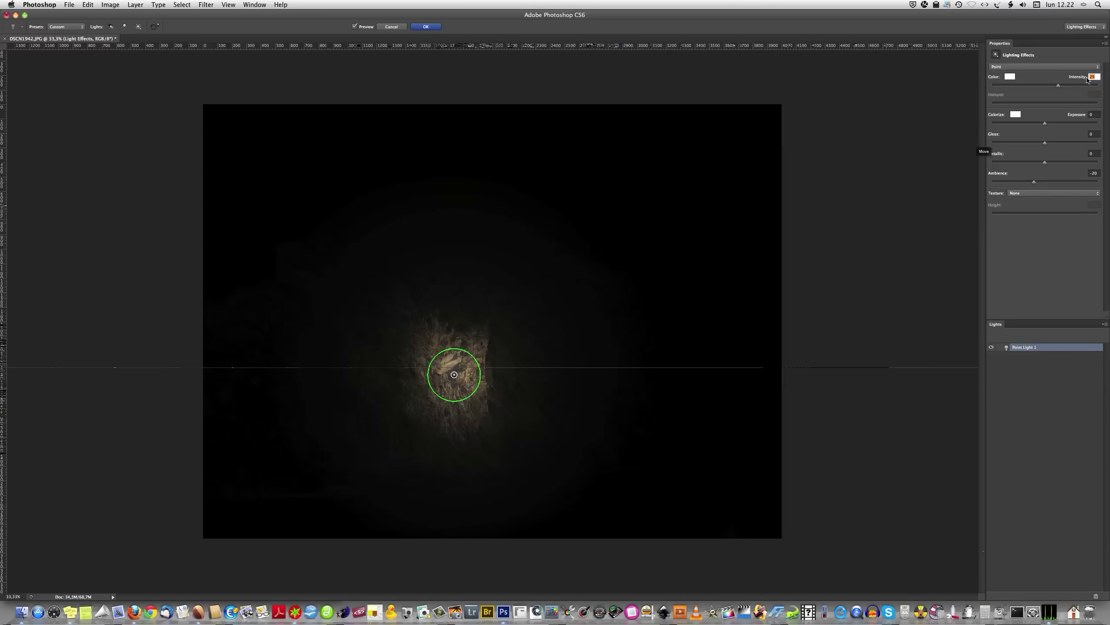
left_click_drag(1058, 86, 1064, 86)
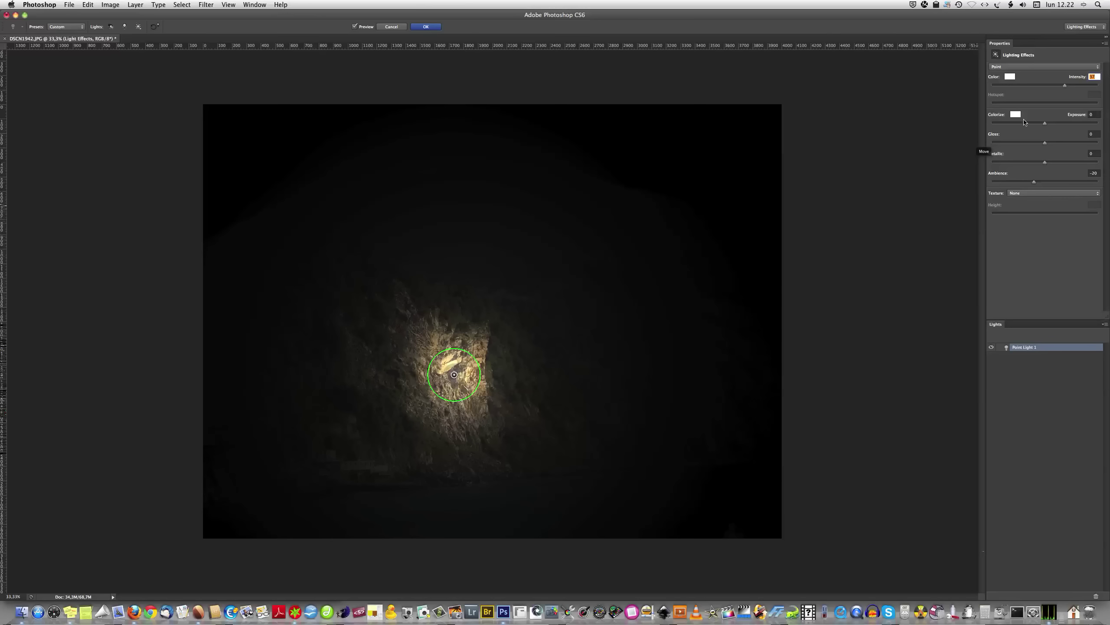
- Lower the lighting Ambience to -30 to darken everything except the point light
left_click_drag(1034, 181, 1096, 179)
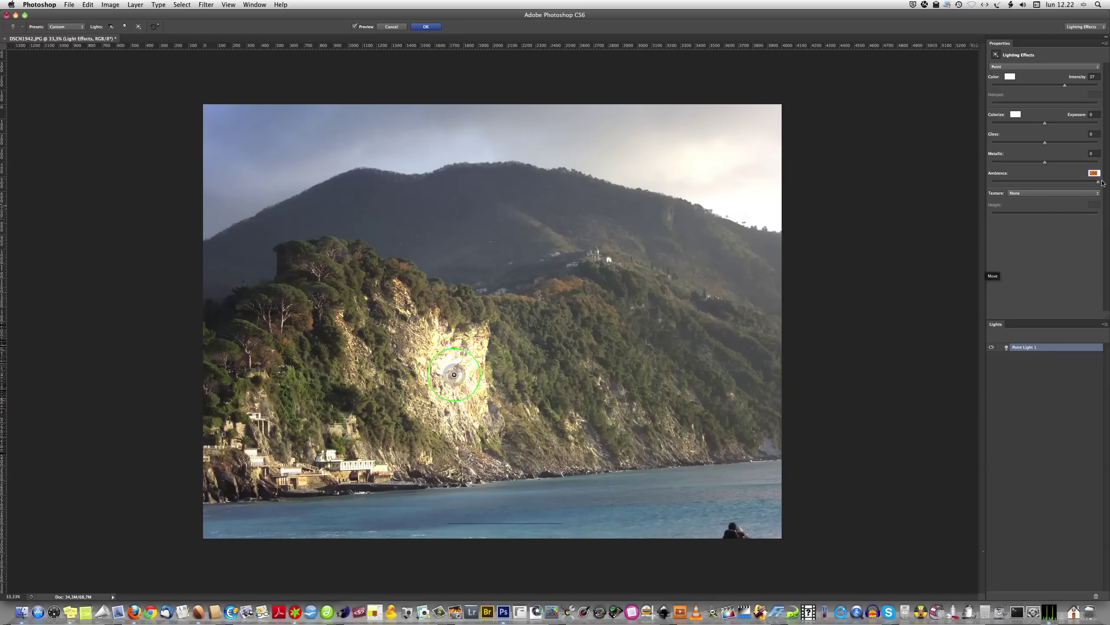
mouse_move(1099, 185)
left_mouse_down()
mouse_move(995, 187)
mouse_move(1035, 183)
left_mouse_up()
left_click_drag(1042, 180, 1051, 180)
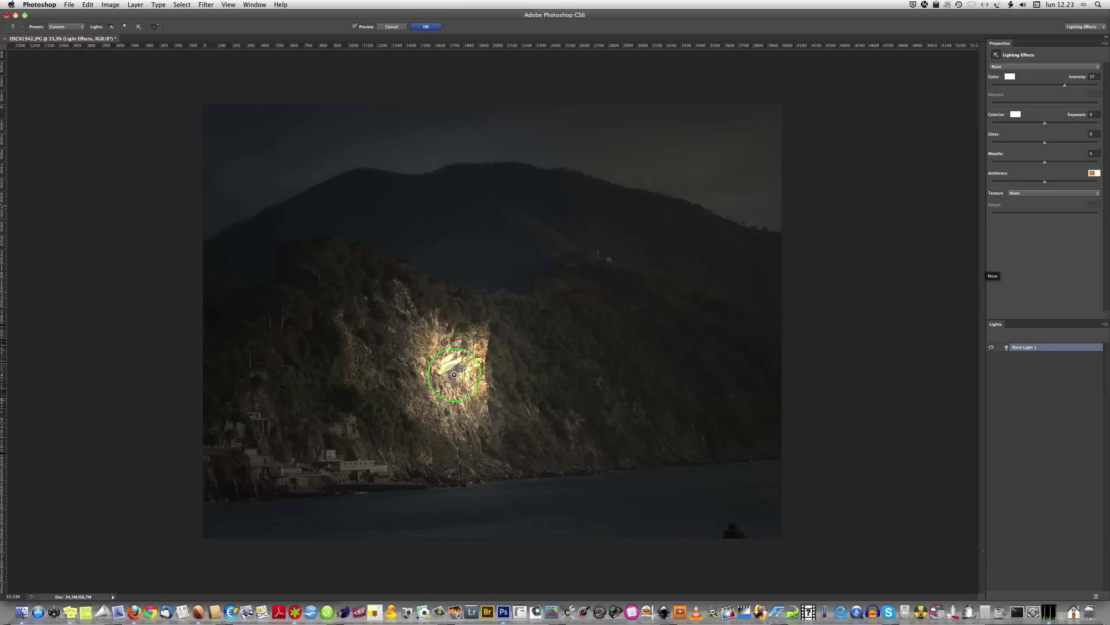
type("0")
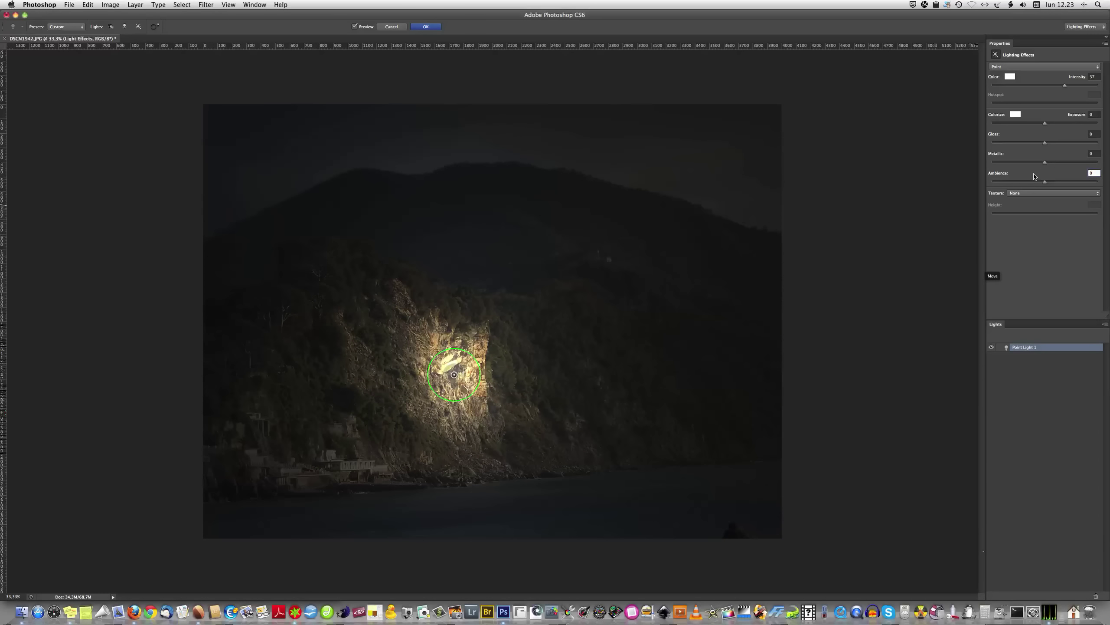
key("shift+Down")
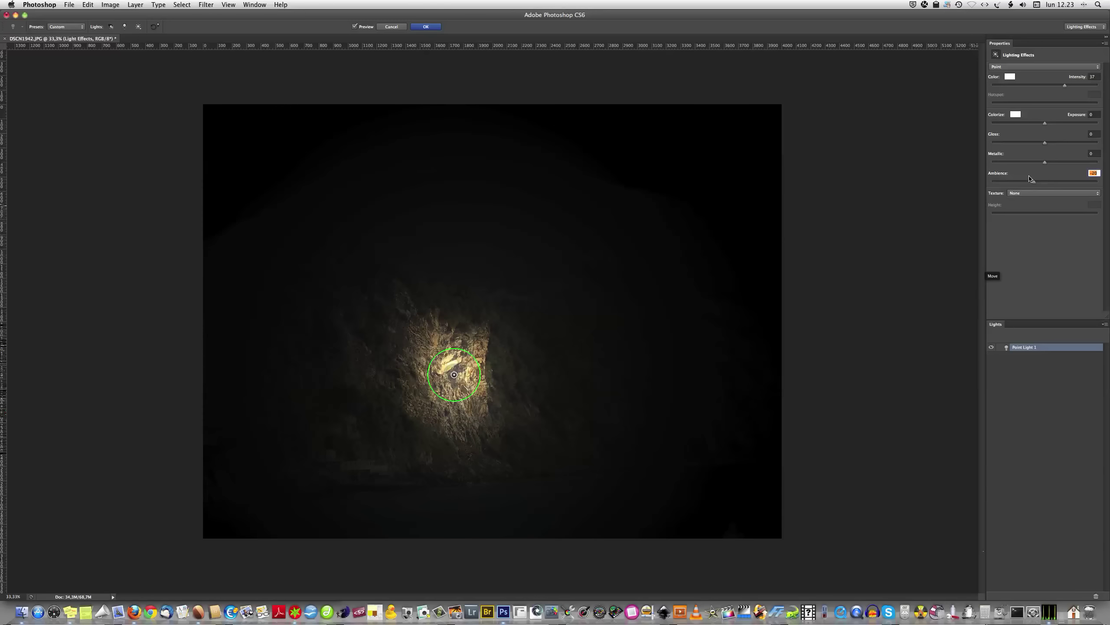
key("shift+Down")
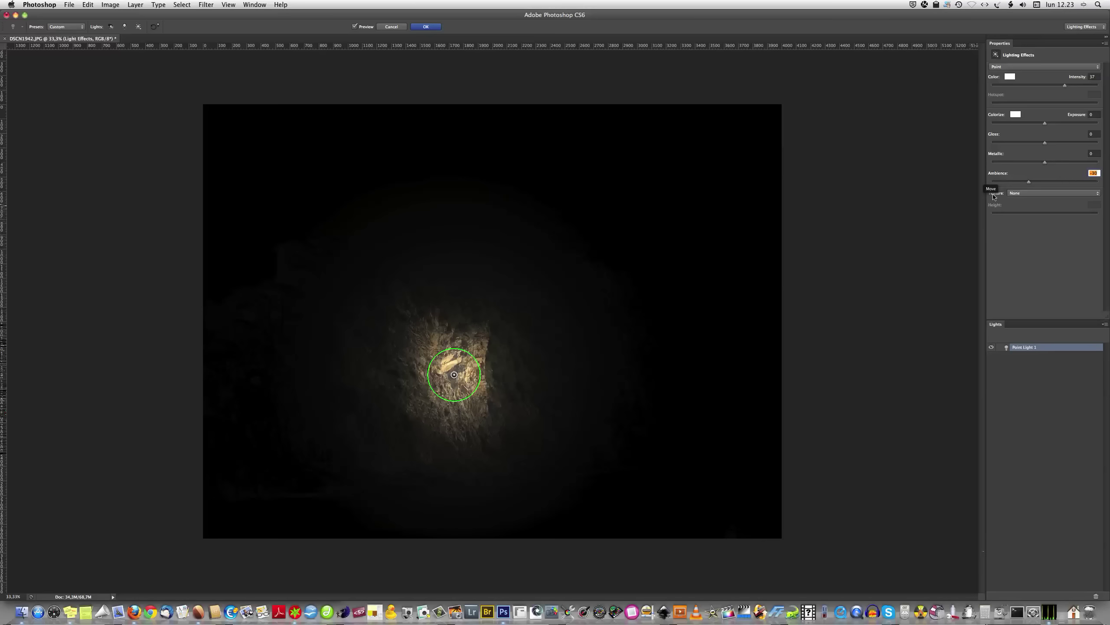
left_click_drag(454, 375, 463, 375)
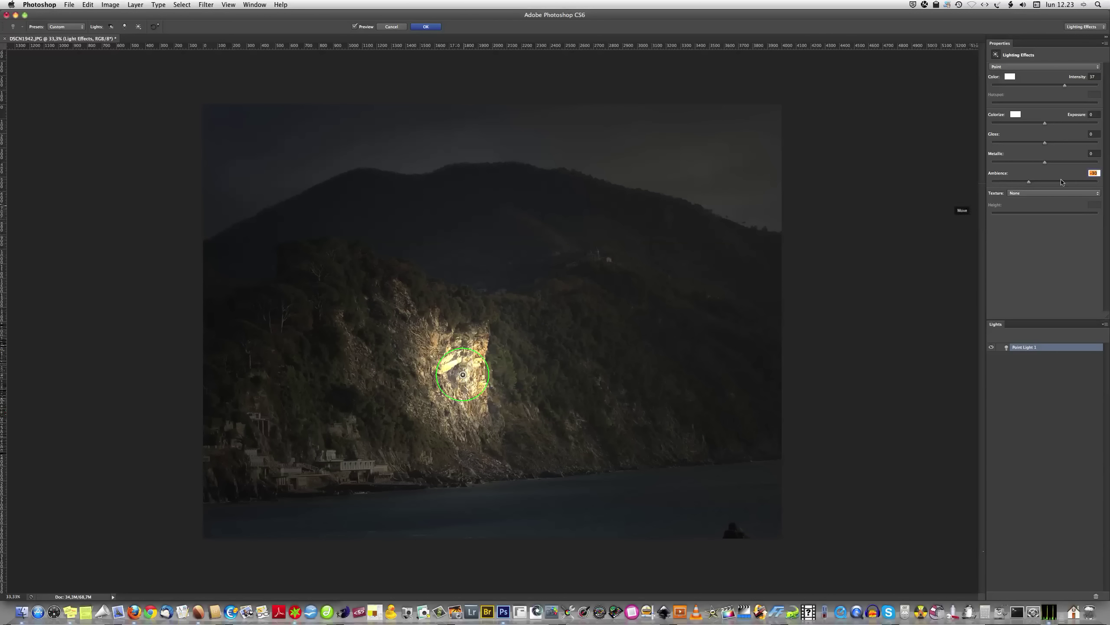
key("super+z")
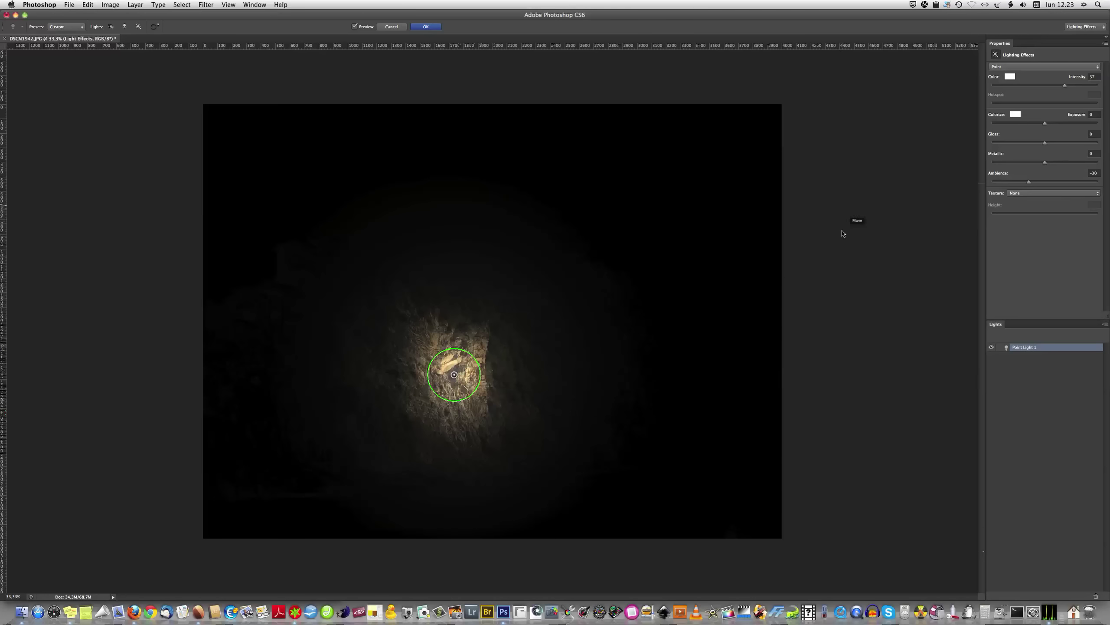
- Toggle Point Light 1 off and on, then turn off Preview to see the unlit photo
left_click(992, 348)
left_click(992, 348)
left_click(355, 27)
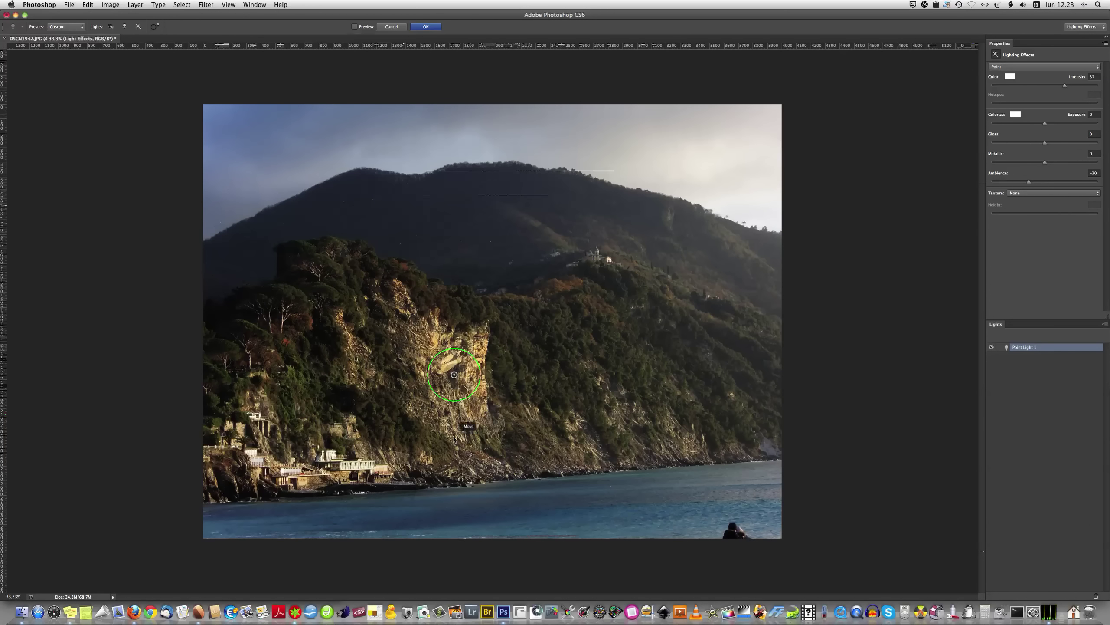
- Add a spot light, move it to the upper-right hillside, and turn Preview back on
left_click(111, 28)
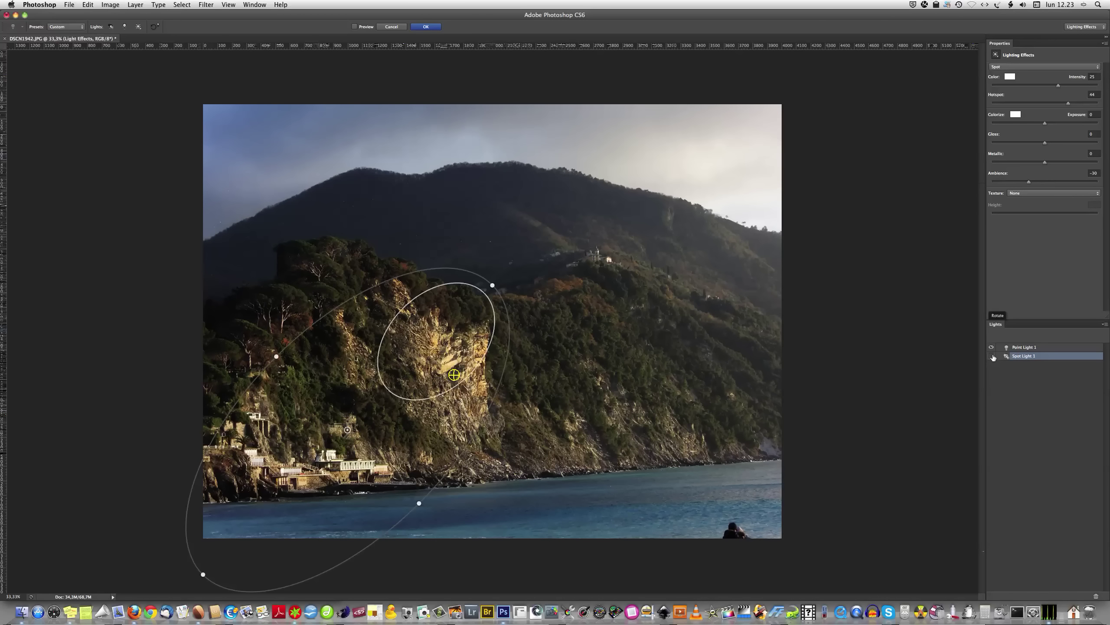
left_click_drag(471, 323, 580, 268)
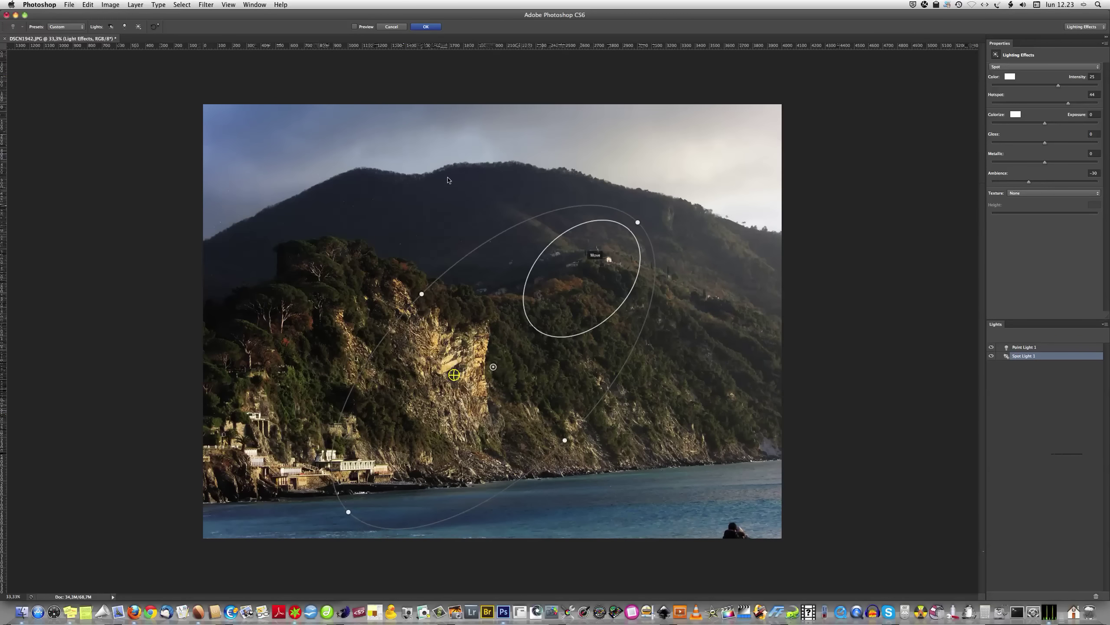
left_click(354, 27)
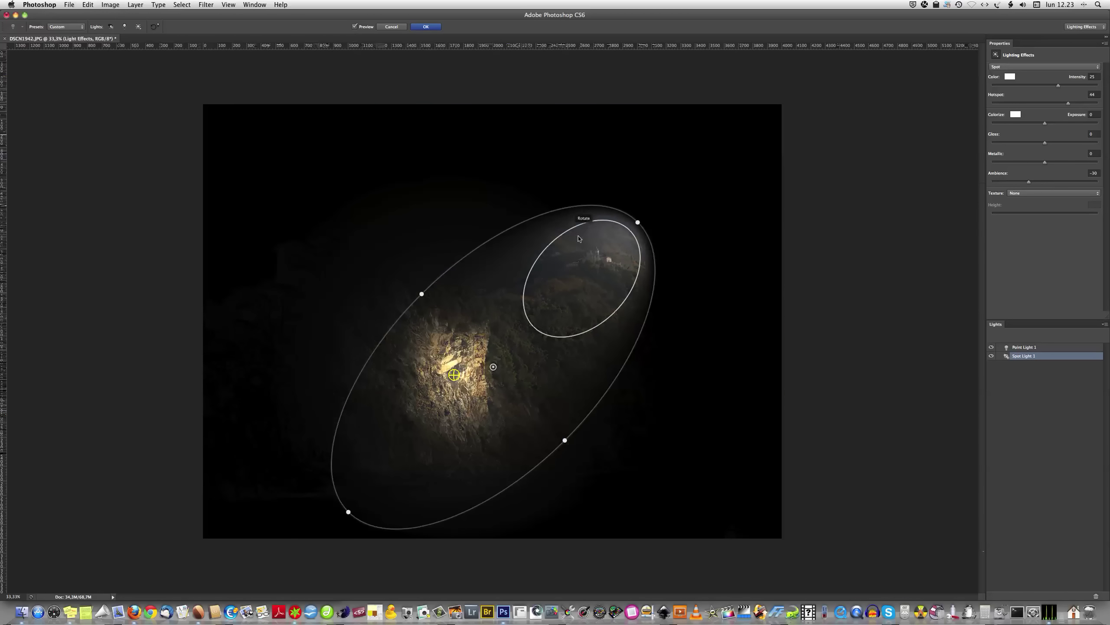
left_click_drag(607, 251, 607, 257)
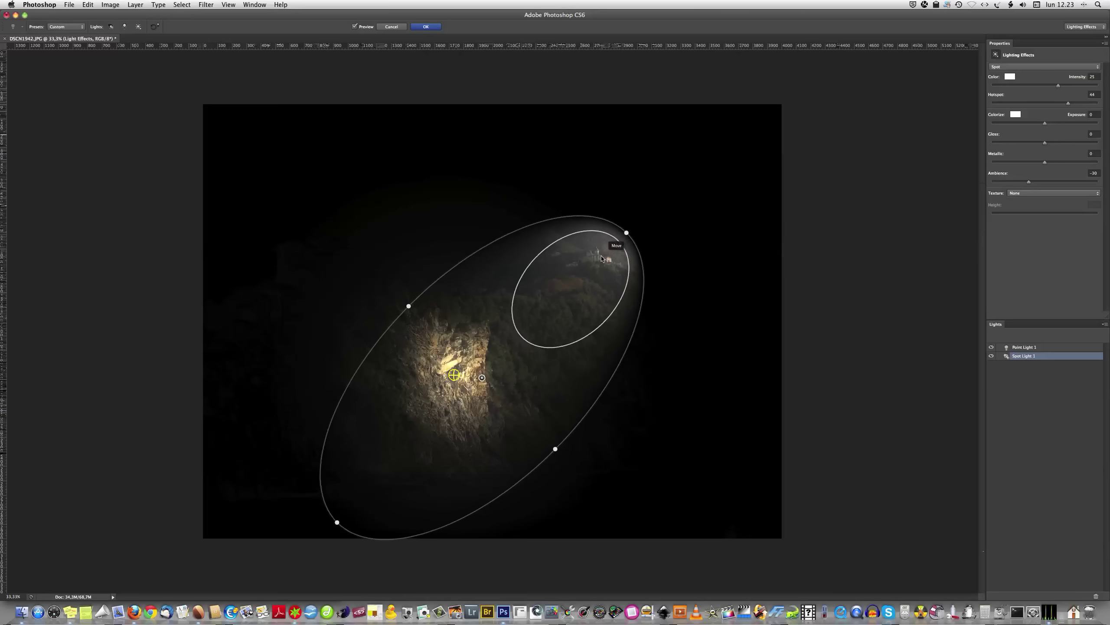
left_click_drag(602, 258, 600, 259)
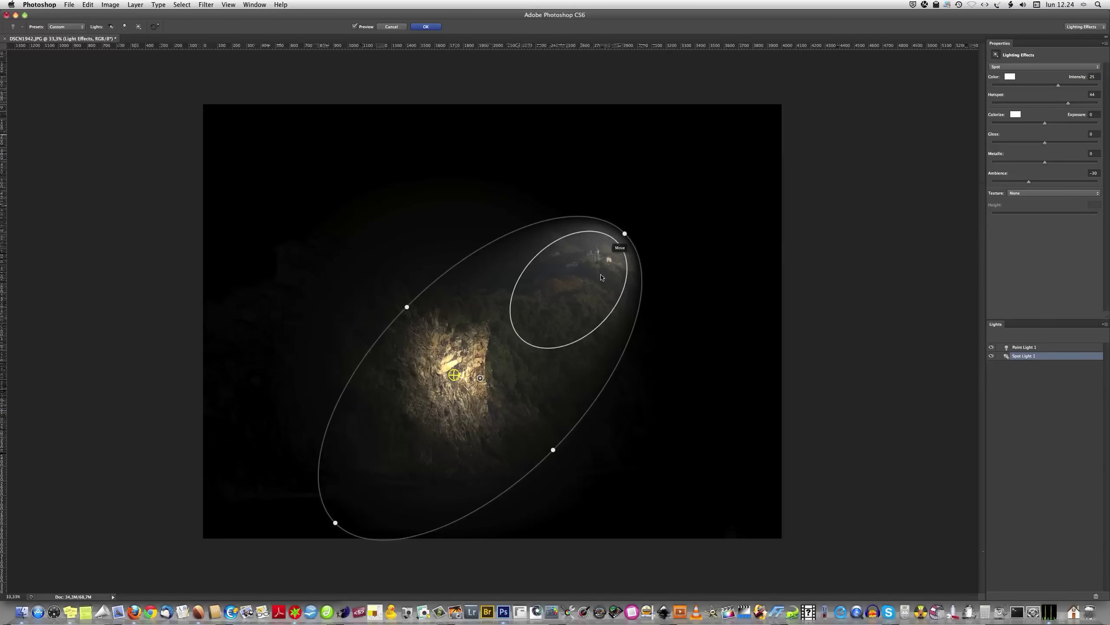
- Shrink, narrow and rotate the spot beam onto the hilltop buildings, tweaking its intensity
left_click_drag(553, 451, 534, 458)
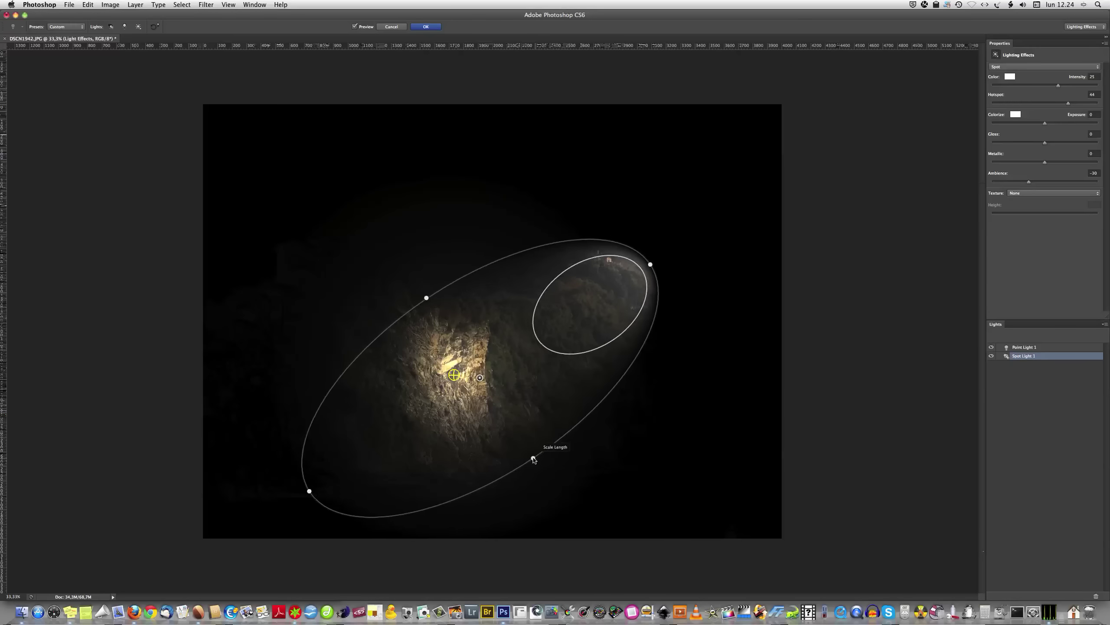
mouse_move(533, 458)
left_mouse_down()
mouse_move(504, 421)
mouse_move(563, 483)
mouse_move(545, 477)
mouse_move(537, 431)
left_mouse_up()
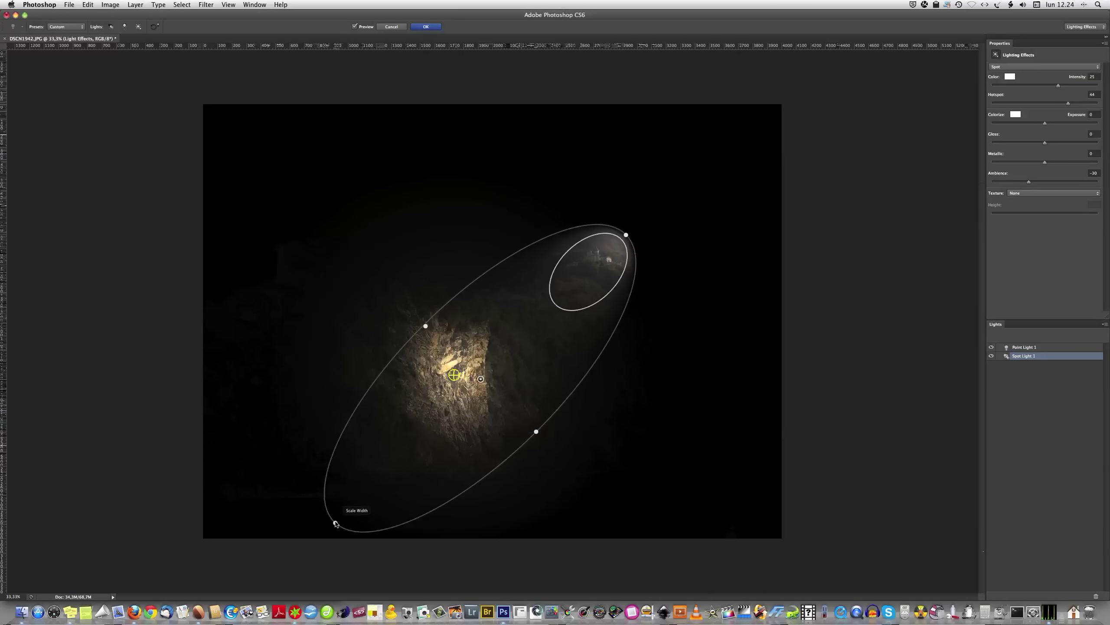
mouse_move(336, 524)
left_mouse_down()
mouse_move(455, 412)
mouse_move(430, 427)
left_mouse_up()
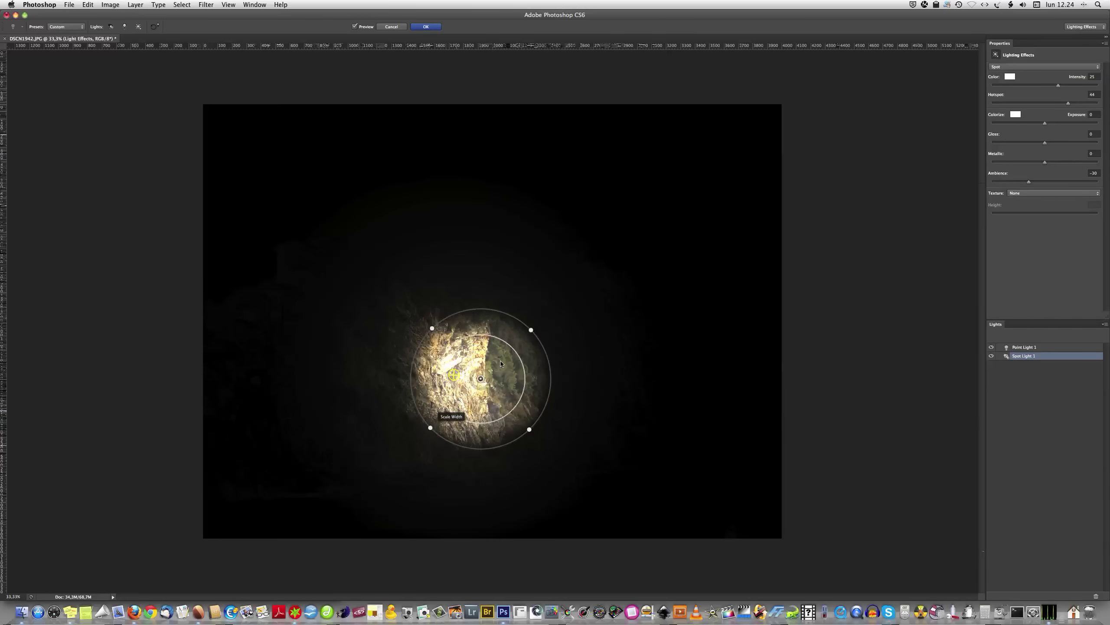
left_click_drag(501, 363, 618, 244)
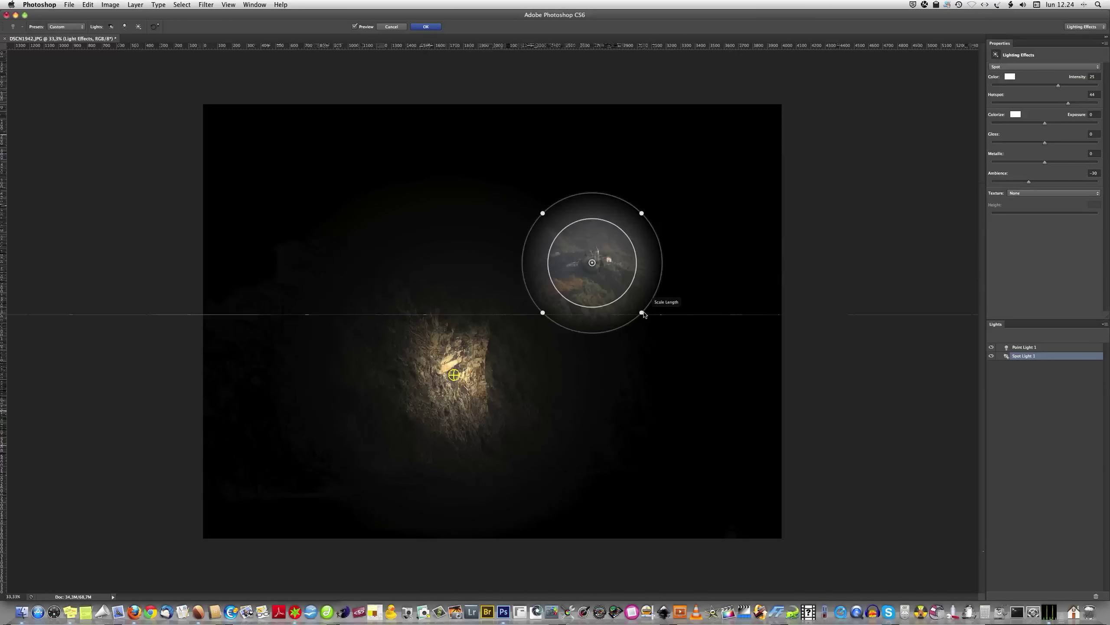
left_click_drag(643, 313, 626, 328)
mouse_move(528, 297)
left_mouse_down()
mouse_move(537, 261)
mouse_move(565, 248)
mouse_move(597, 268)
left_mouse_up()
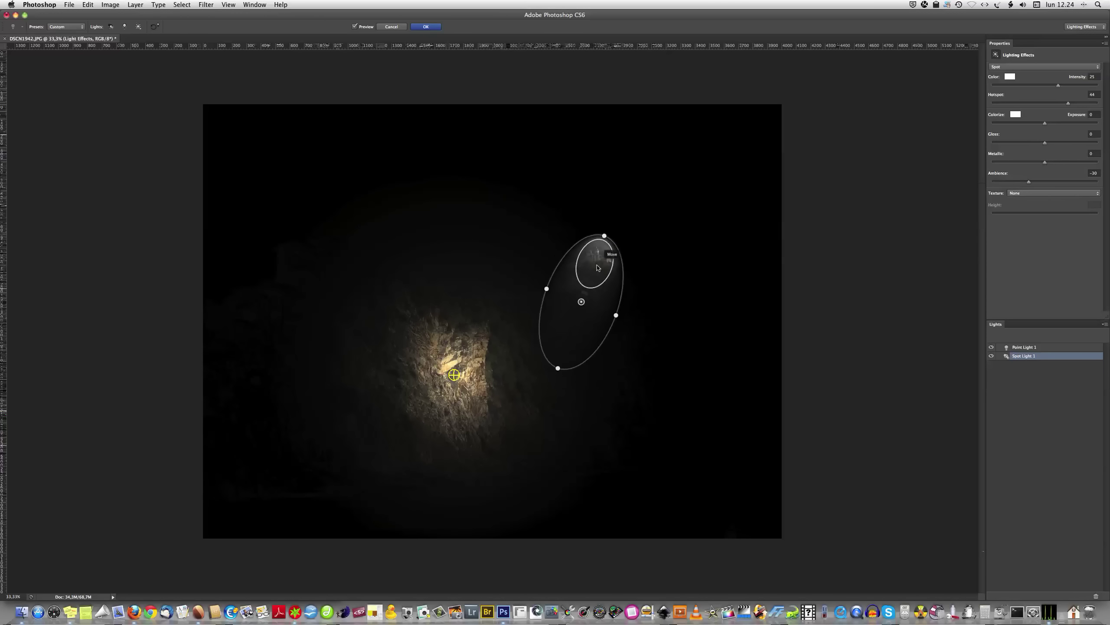
left_click_drag(558, 368, 532, 364)
left_click_drag(606, 273, 589, 269)
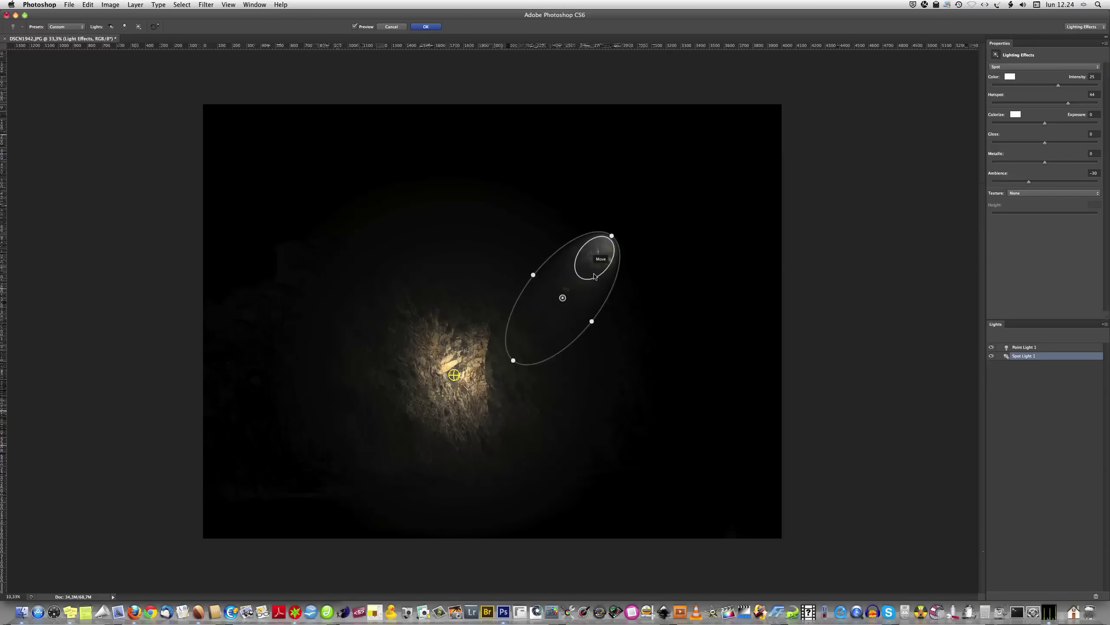
left_click_drag(1060, 86, 1060, 87)
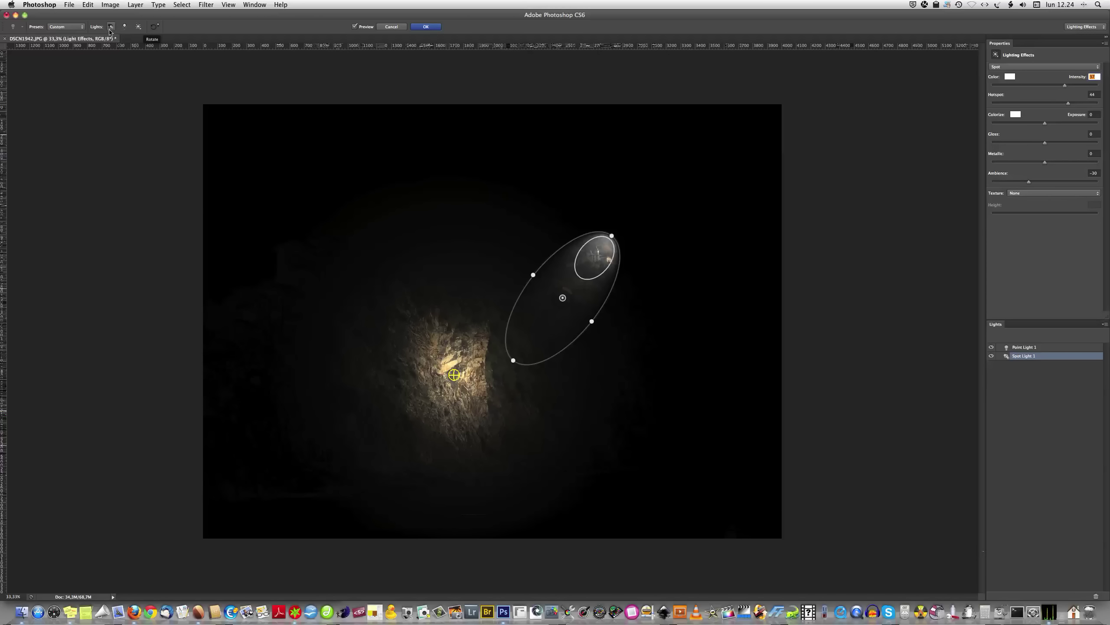
- Add Spot Light 2, move it to the lower right, and rotate and stretch it along the sea
left_click(111, 28)
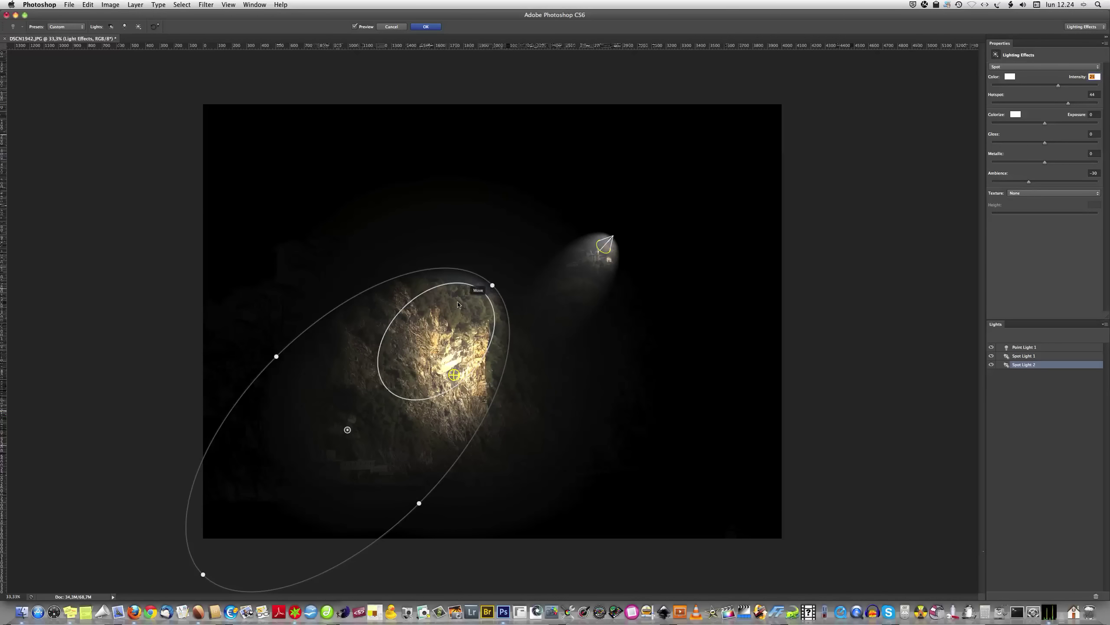
mouse_move(375, 311)
left_mouse_down()
mouse_move(678, 452)
mouse_move(685, 407)
left_mouse_up()
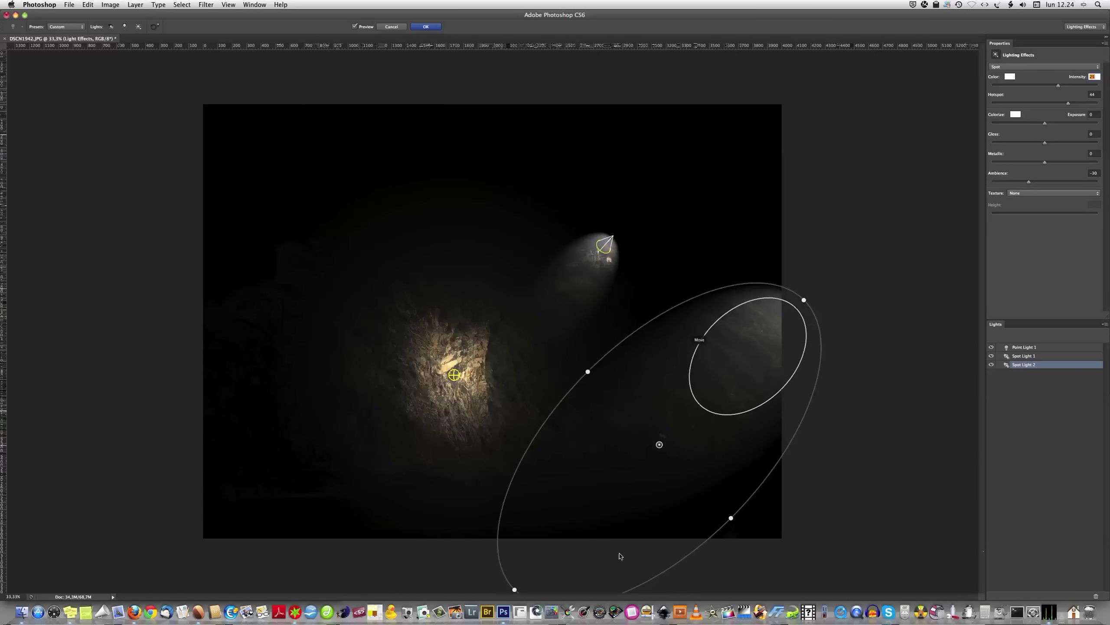
mouse_move(730, 518)
left_mouse_down()
mouse_move(693, 484)
mouse_move(670, 495)
left_mouse_up()
mouse_move(721, 443)
left_mouse_down()
mouse_move(601, 506)
mouse_move(624, 523)
left_mouse_up()
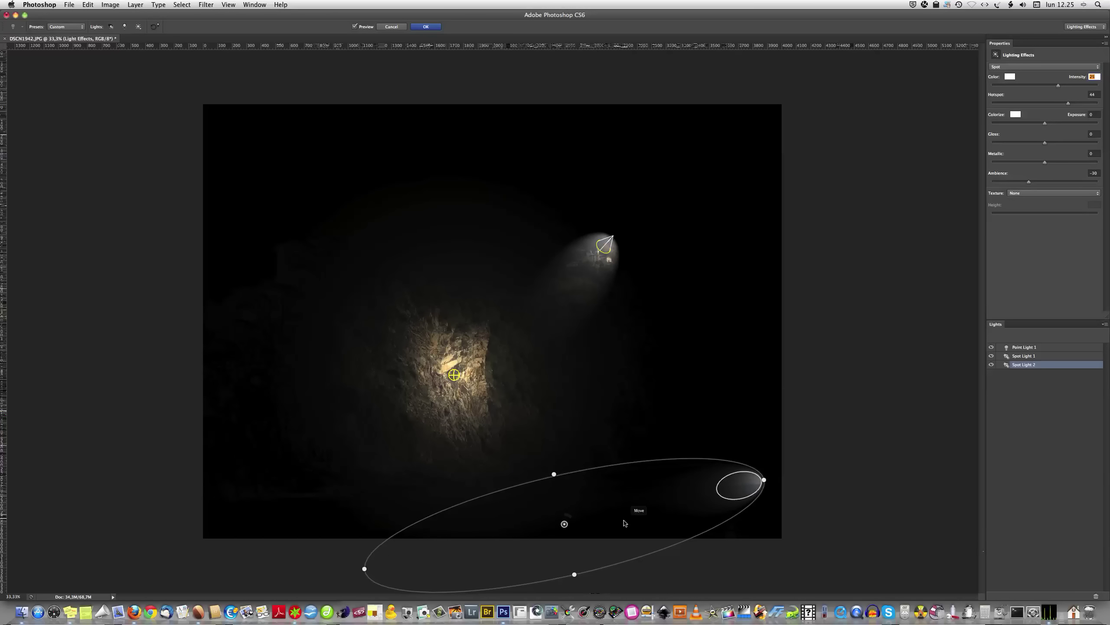
left_click_drag(364, 568, 335, 546)
left_click_drag(602, 501, 562, 504)
left_click_drag(647, 506, 650, 496)
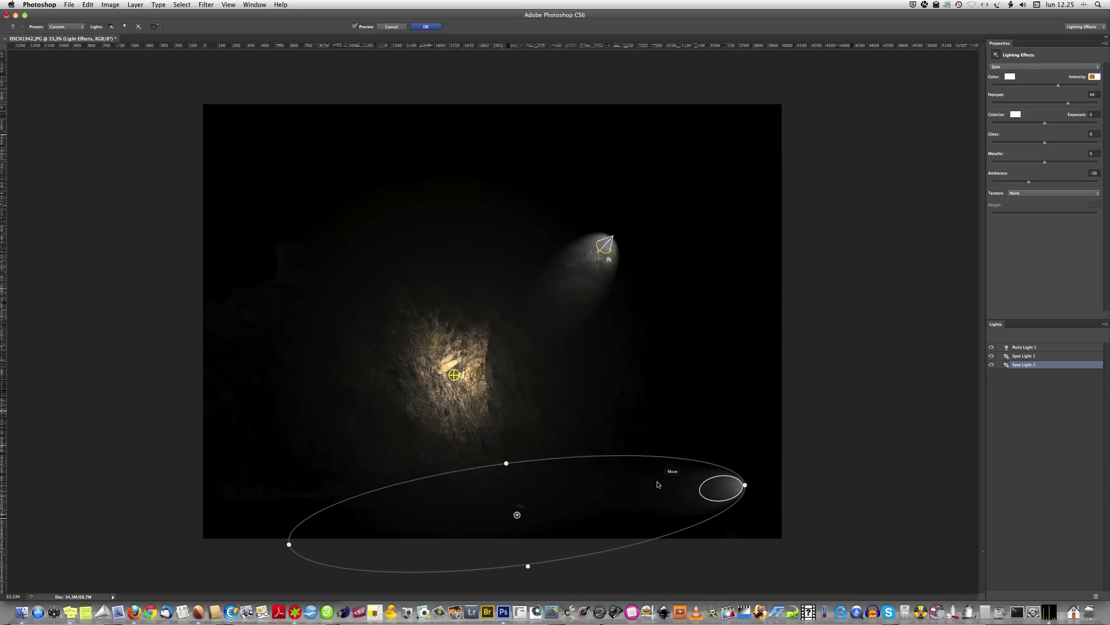
left_click_drag(290, 534, 300, 571)
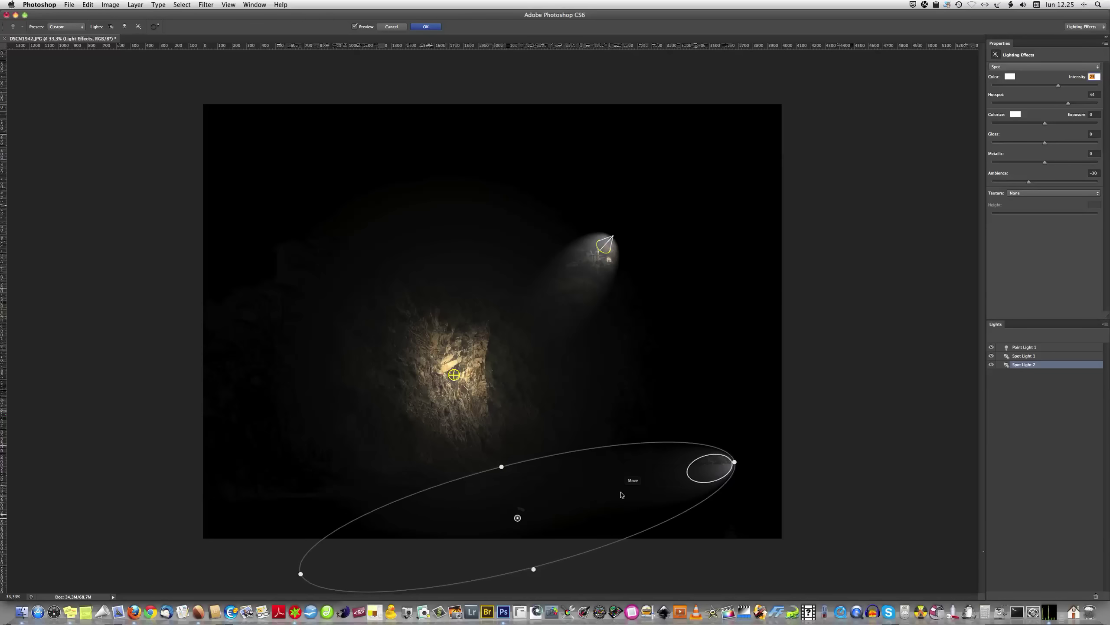
left_click_drag(610, 487, 630, 507)
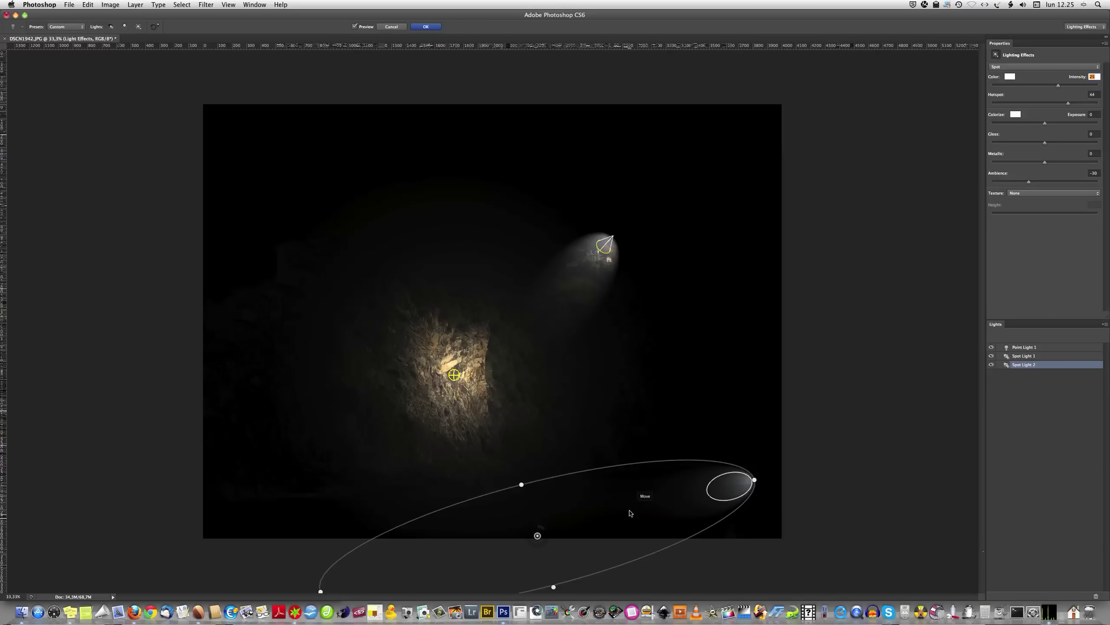
- Enlarge Spot Light 2's Hotspot from 42 to 83 and rotate and reposition its beam
left_click(1096, 95)
left_click_drag(1067, 105, 1093, 102)
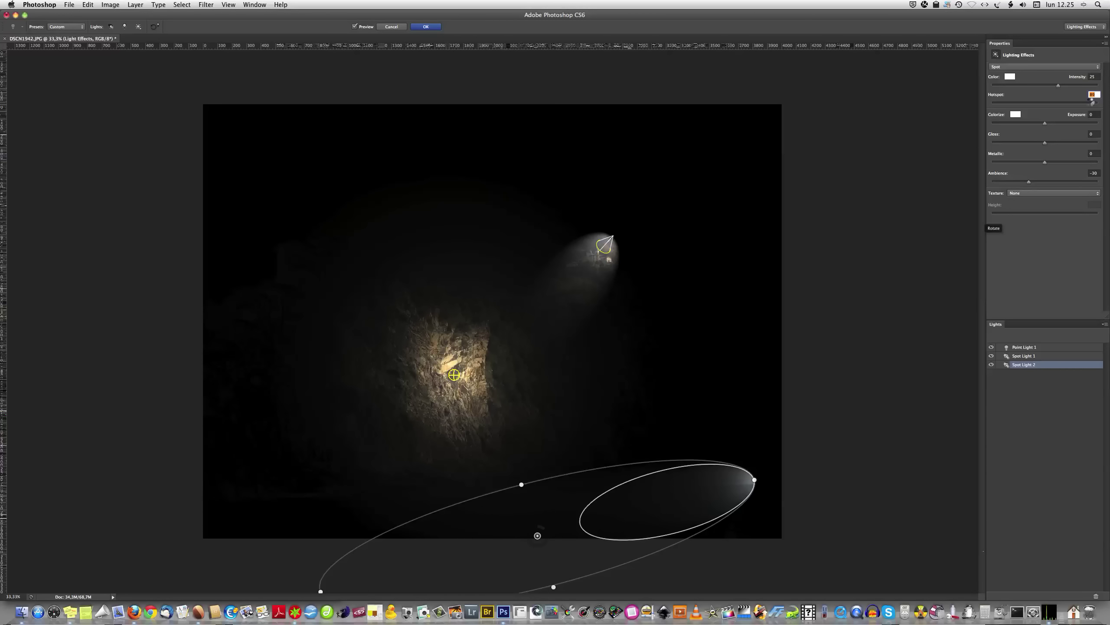
left_click_drag(522, 484, 520, 481)
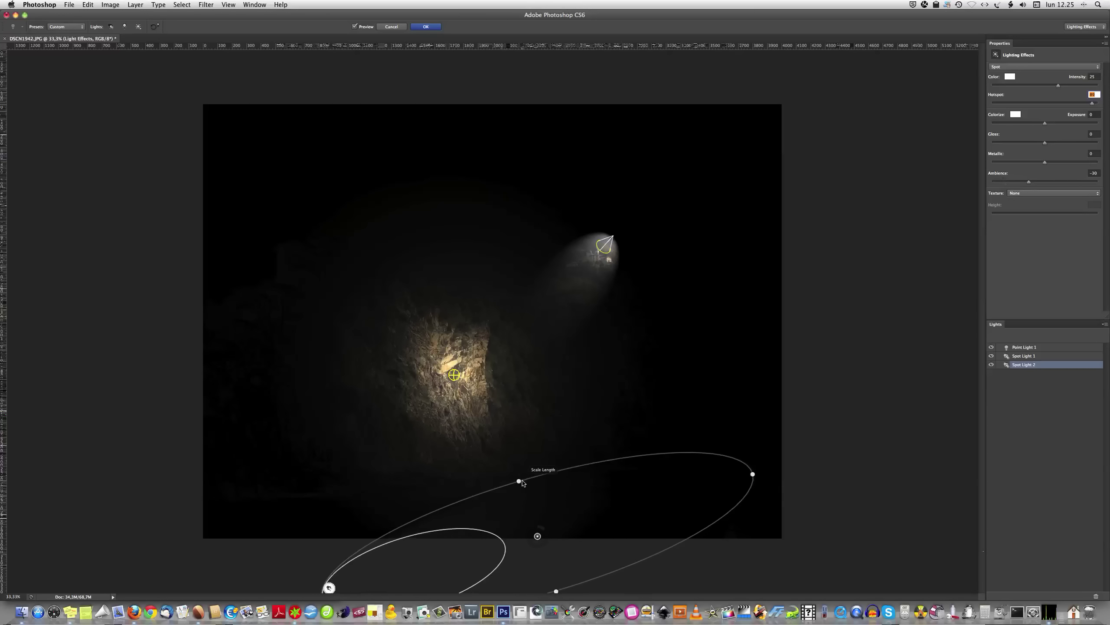
left_click_drag(734, 453, 335, 583)
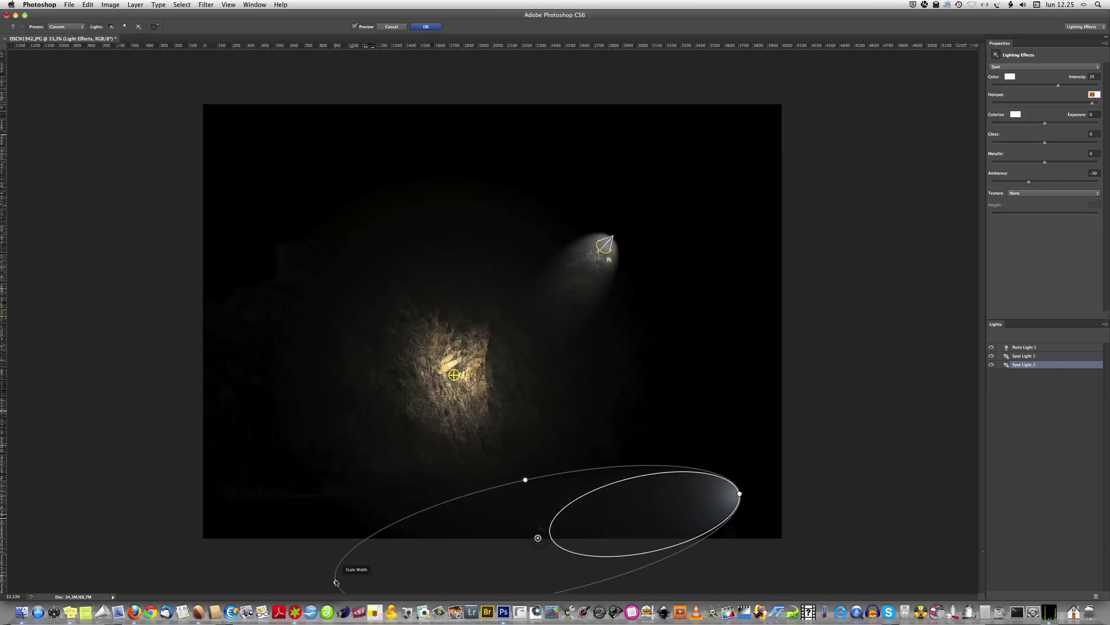
left_click_drag(616, 517, 637, 511)
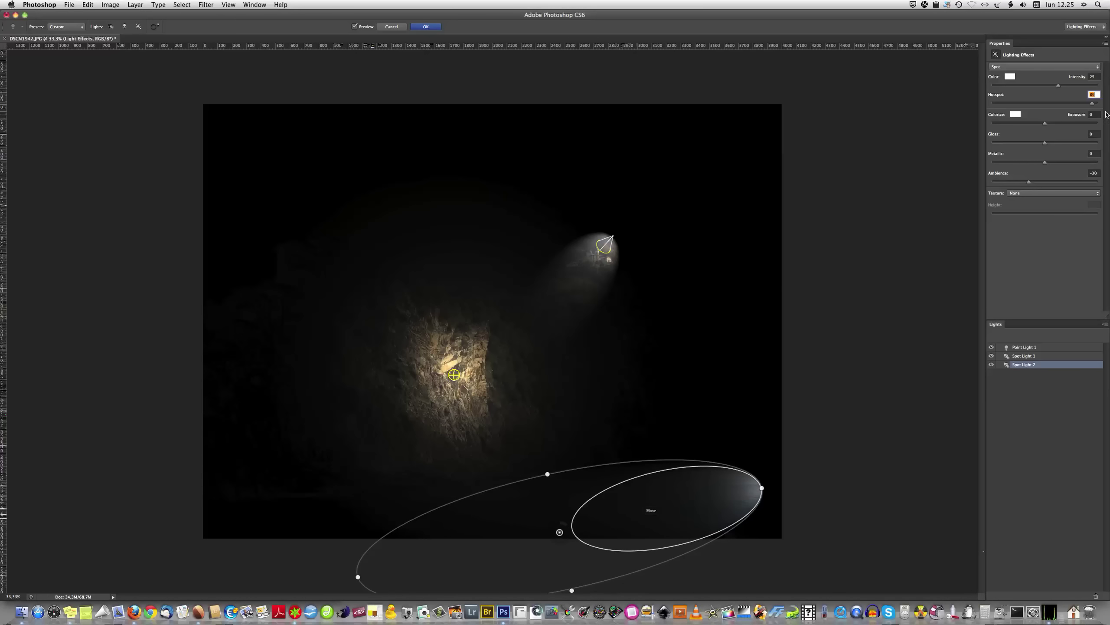
- Set the sea spot light's Intensity to 36, shorten its beam, and nudge it upward
left_click_drag(1058, 87, 1066, 87)
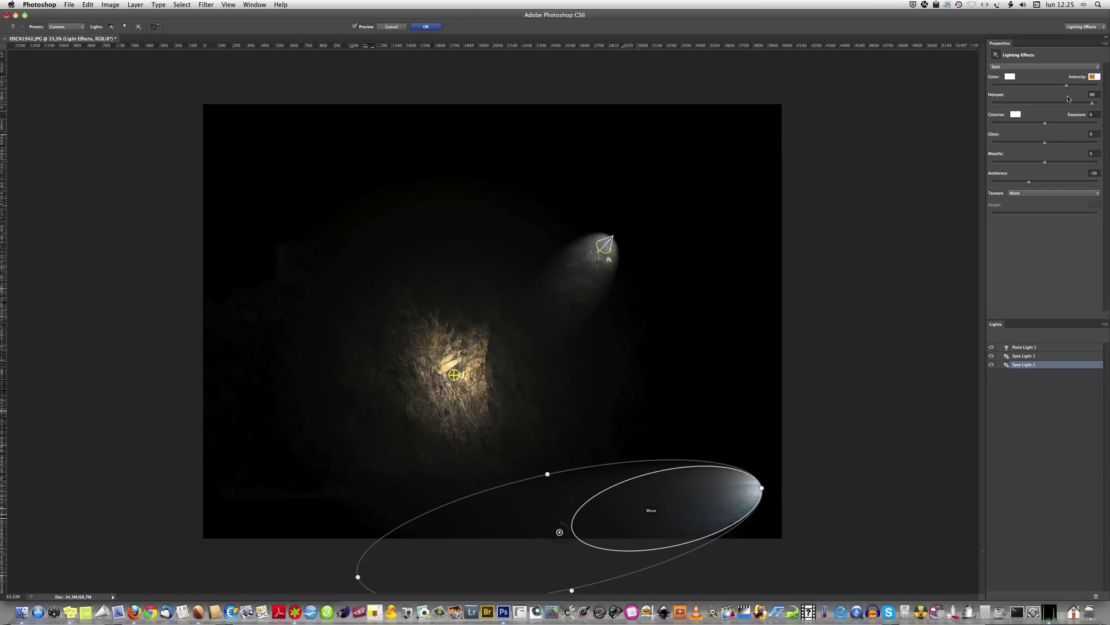
left_click_drag(1066, 87, 1063, 87)
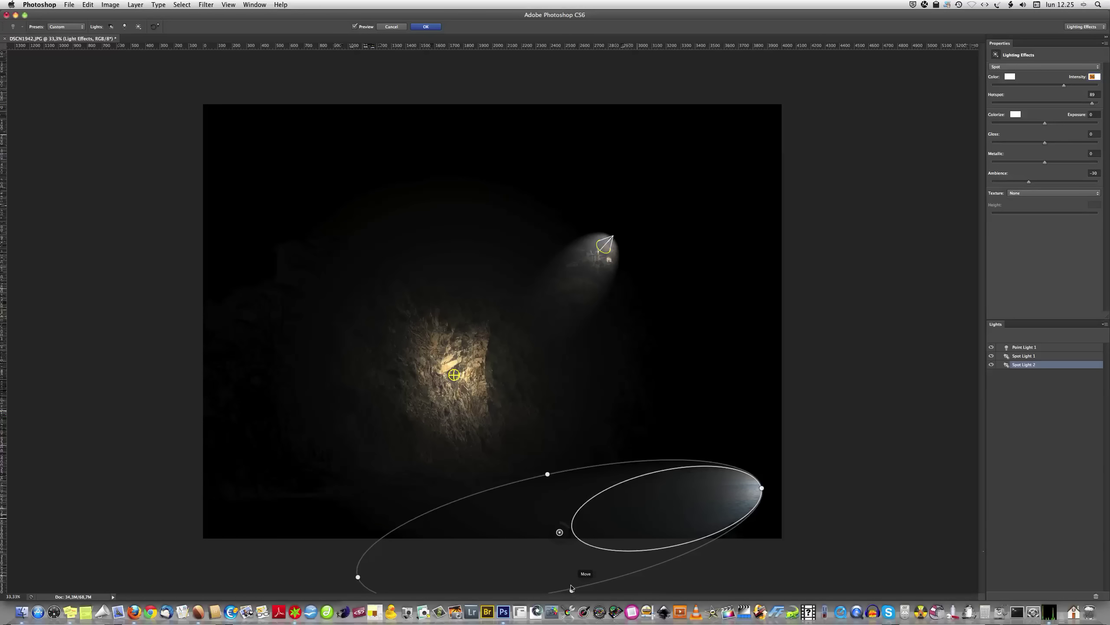
left_click_drag(571, 591, 571, 582)
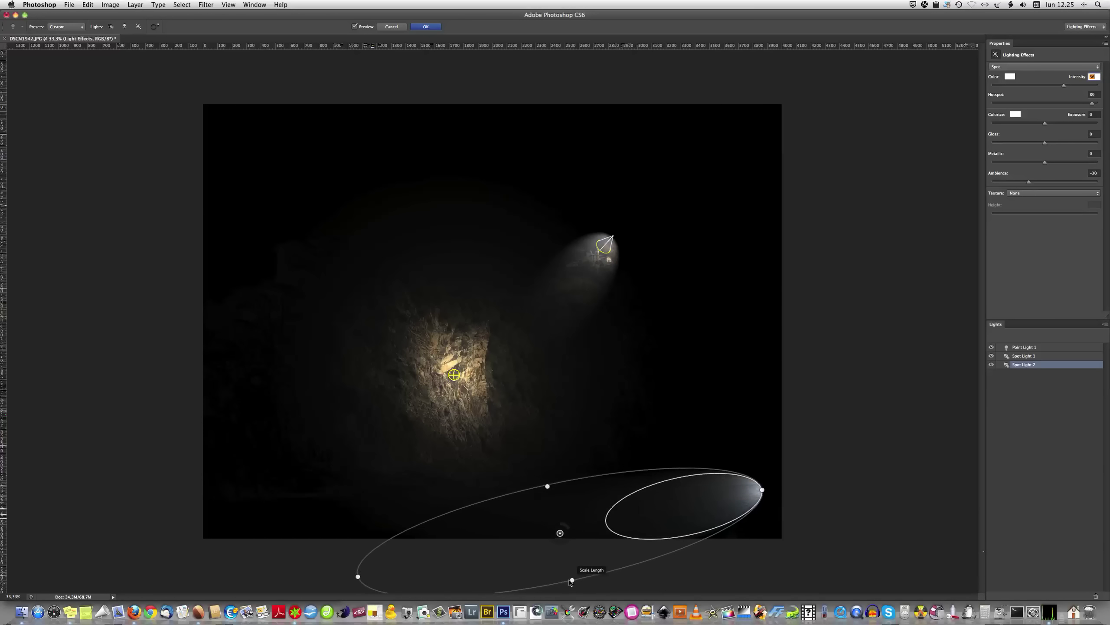
left_click_drag(570, 582, 570, 577)
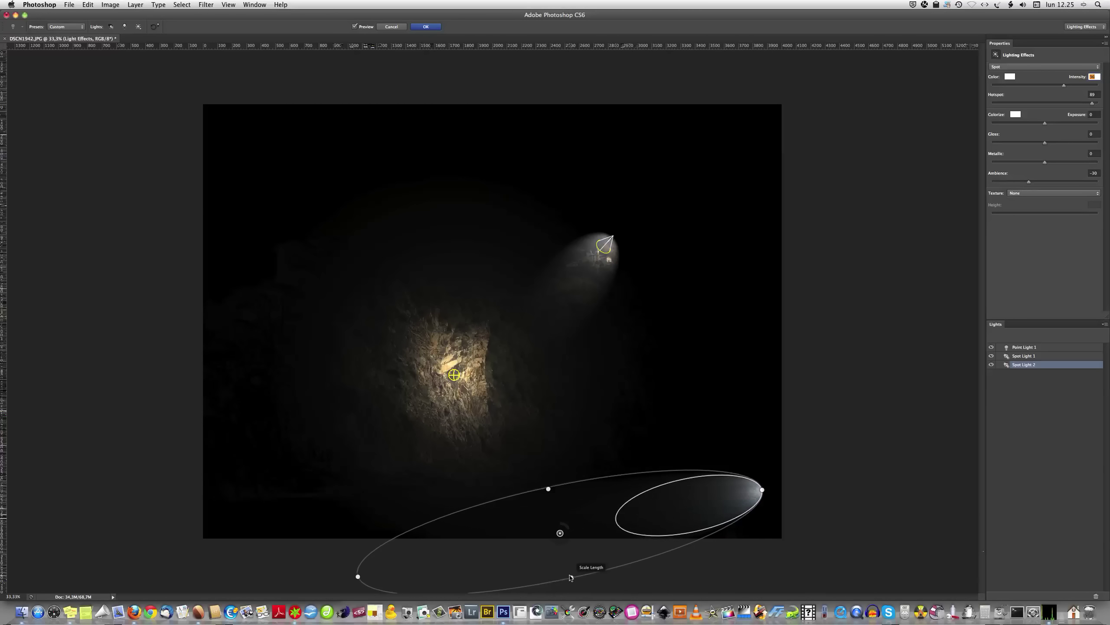
left_click_drag(628, 519, 632, 512)
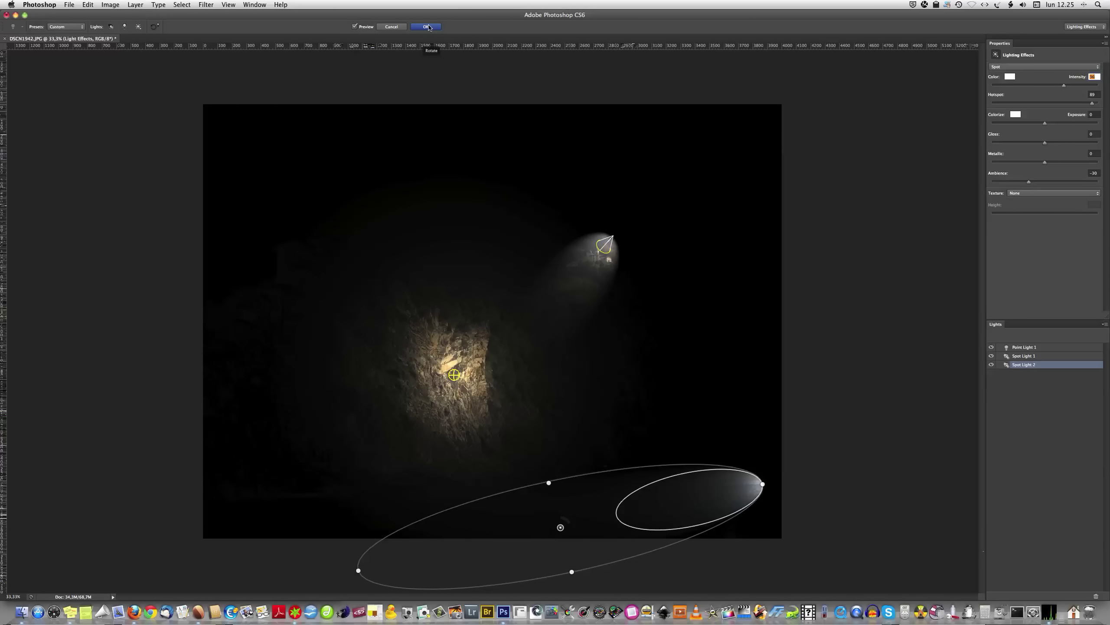
- Apply Lighting Effects and toggle the smart filter's visibility to compare before and after
left_click(428, 27)
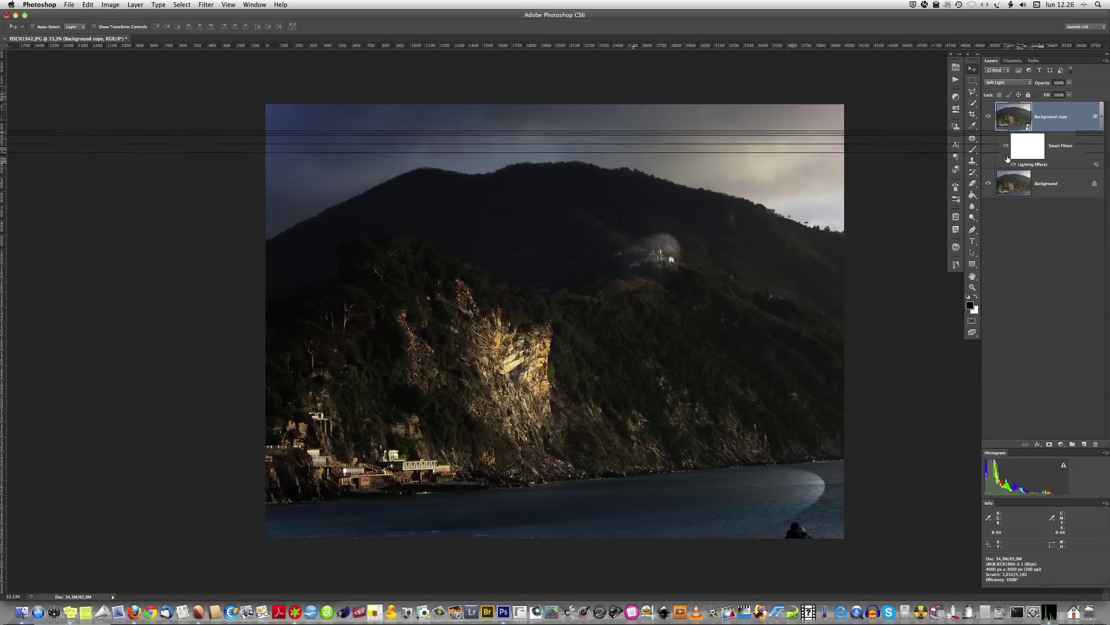
left_click(1014, 165)
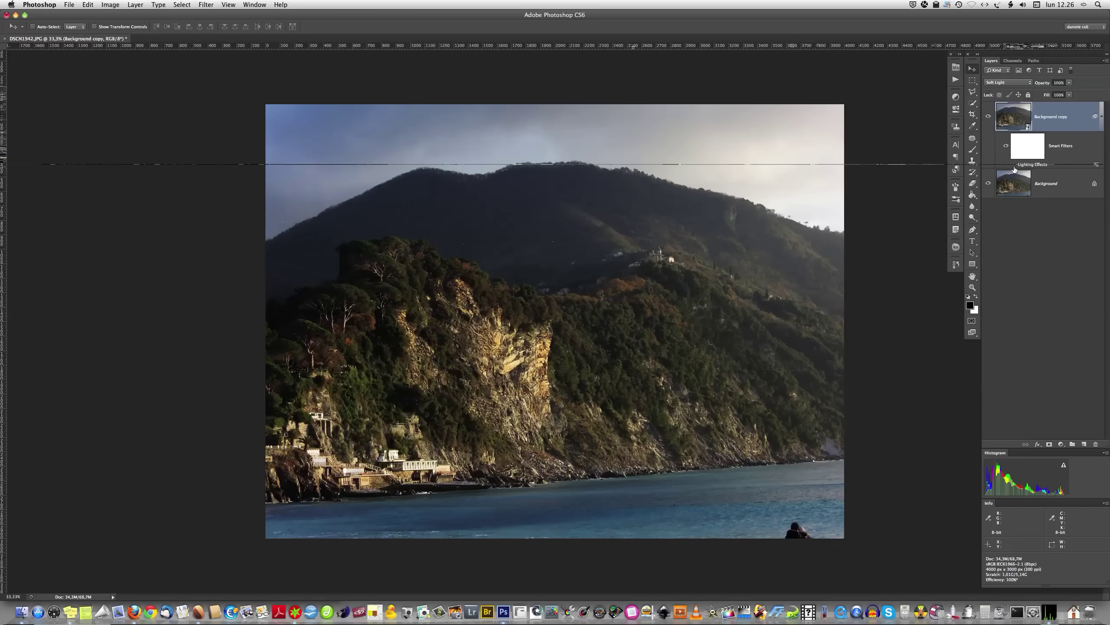
left_click(1014, 165)
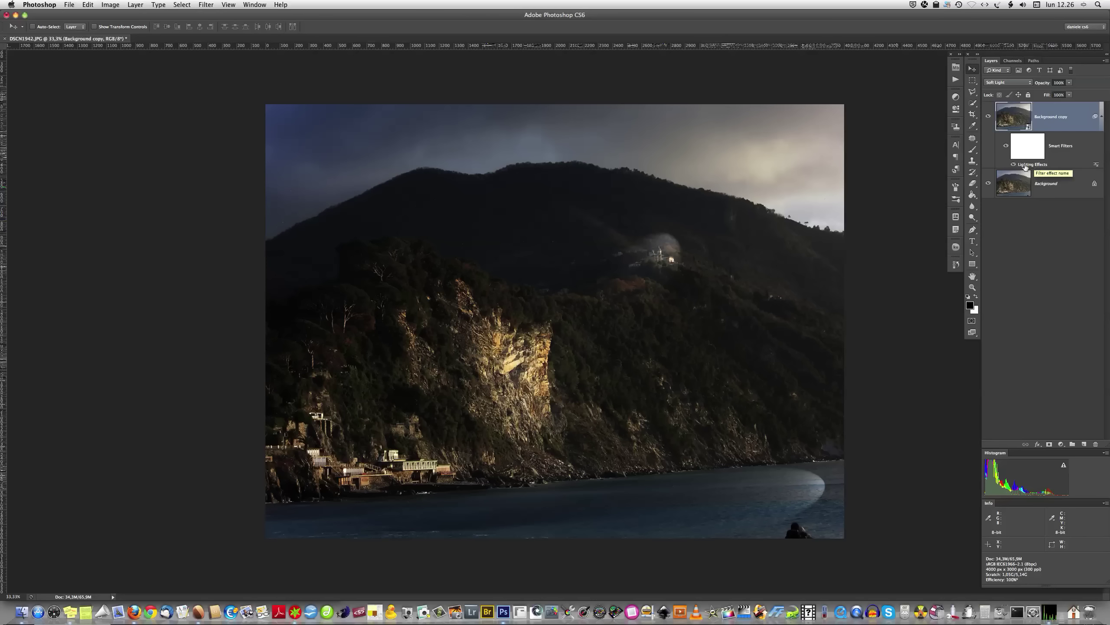
- Reopen the Lighting Effects smart filter and raise Ambience to -10
double_click(1039, 164)
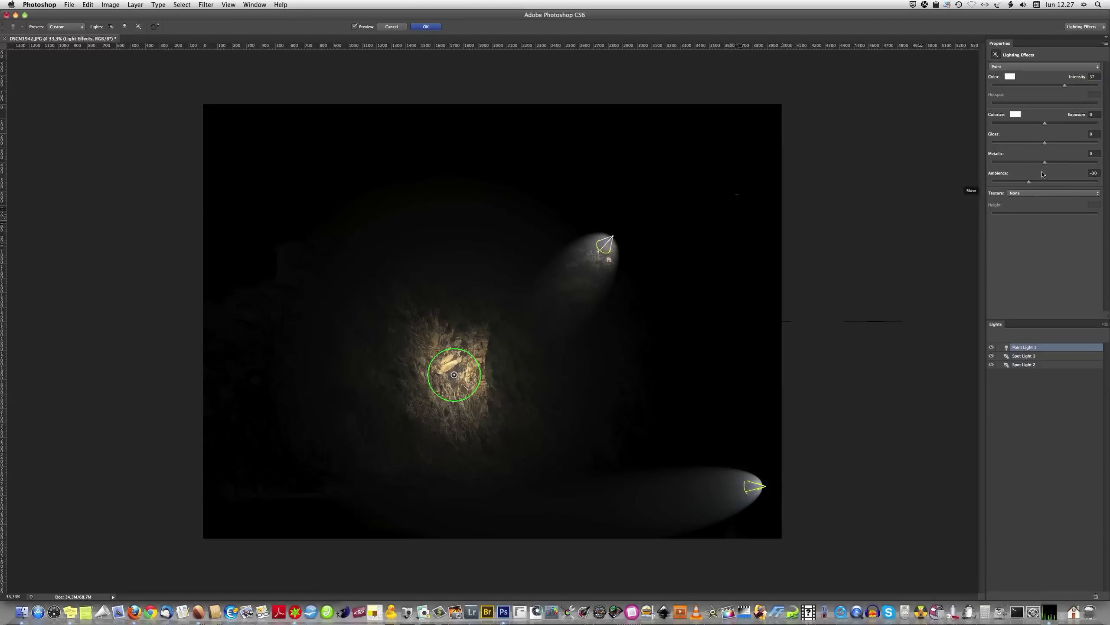
left_click(1094, 173)
key("shift+Up")
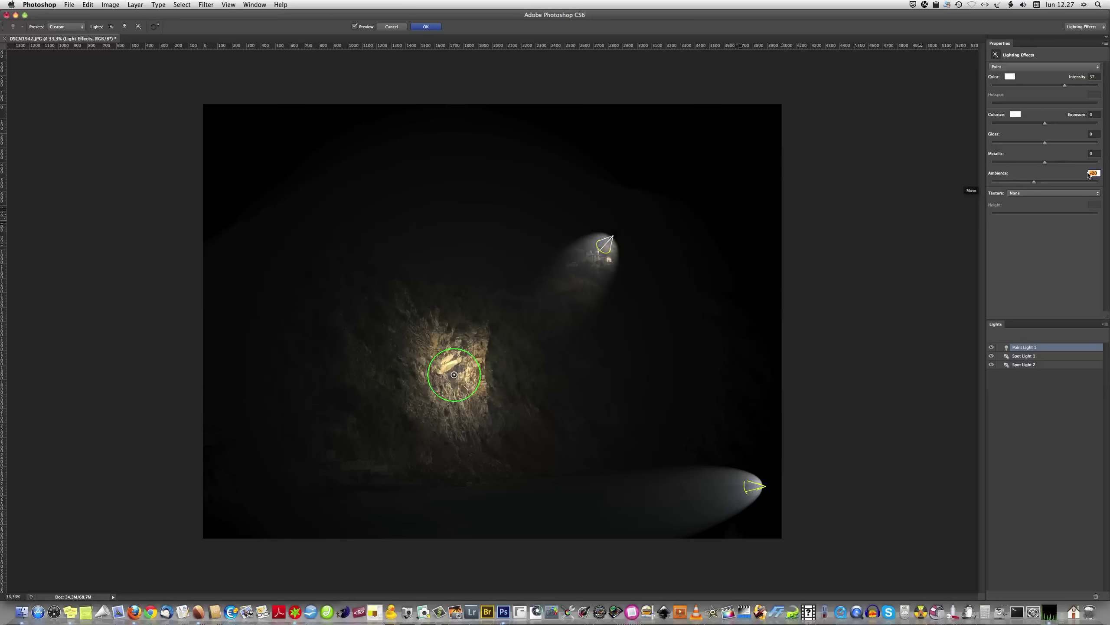
key("shift+Up")
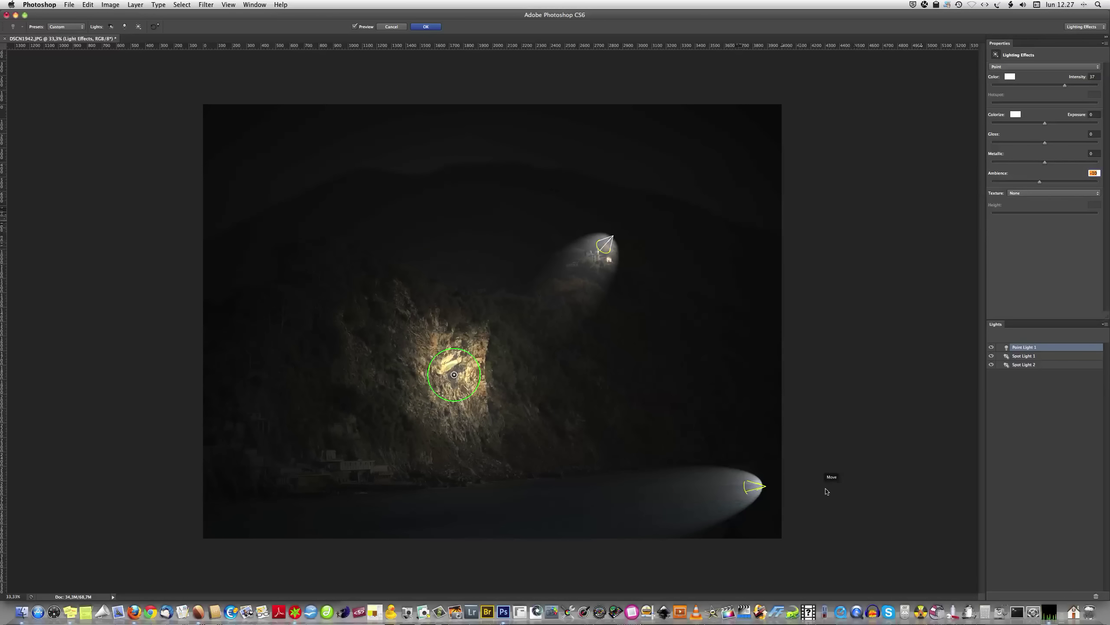
- Set Spot Light 2 Intensity to 16 and Spot Light 1 to 17, then apply
left_click(1020, 366)
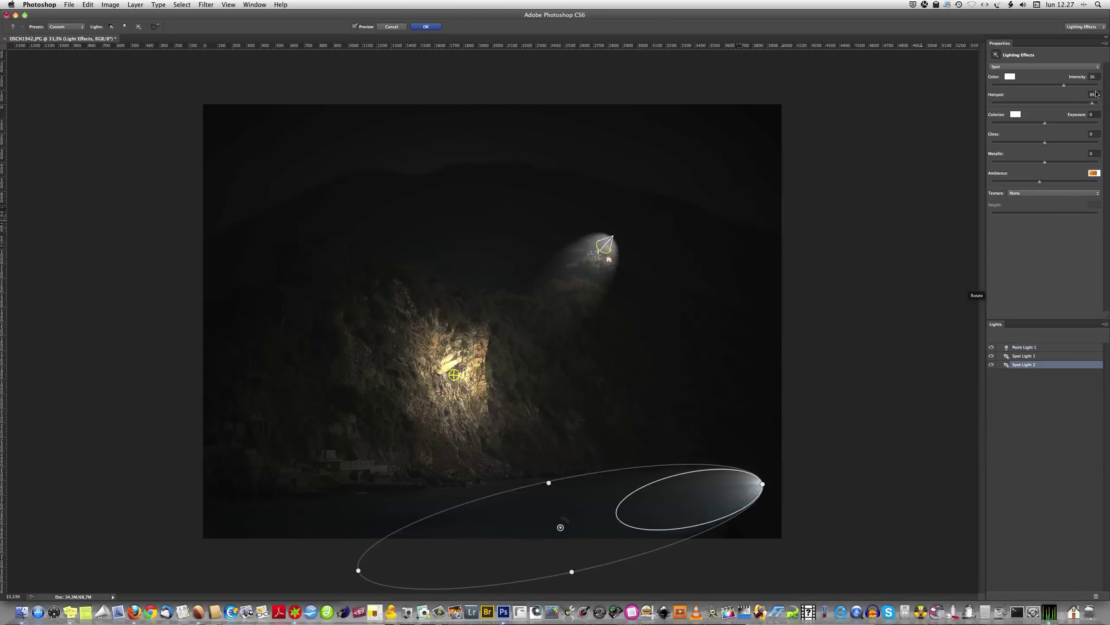
left_click(1097, 77)
type("16")
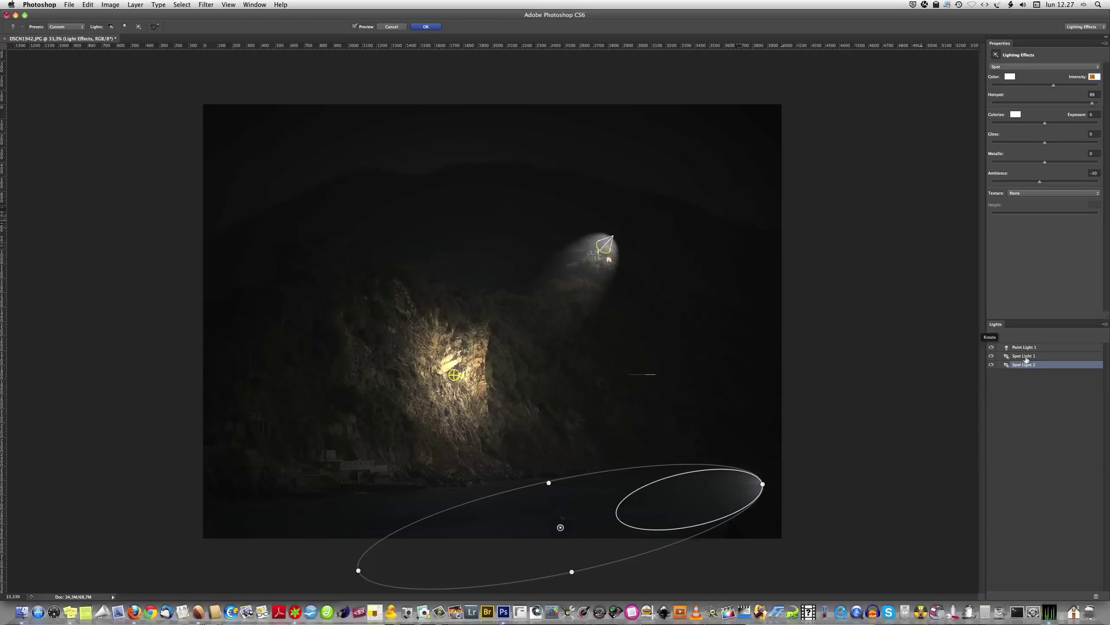
left_click(1030, 356)
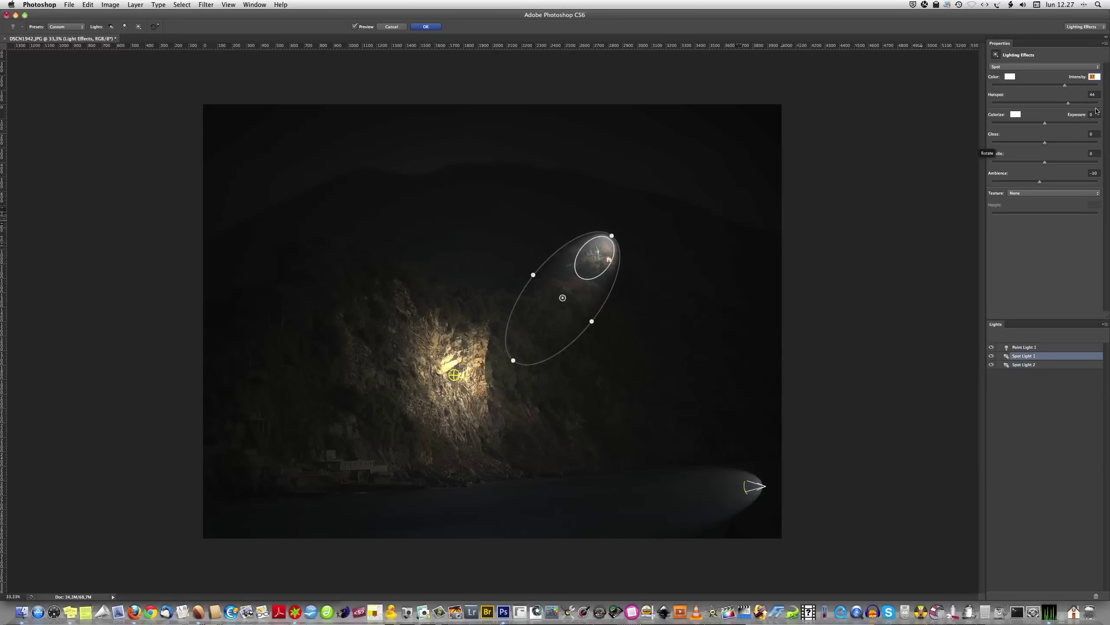
key("Down")
key("Down")
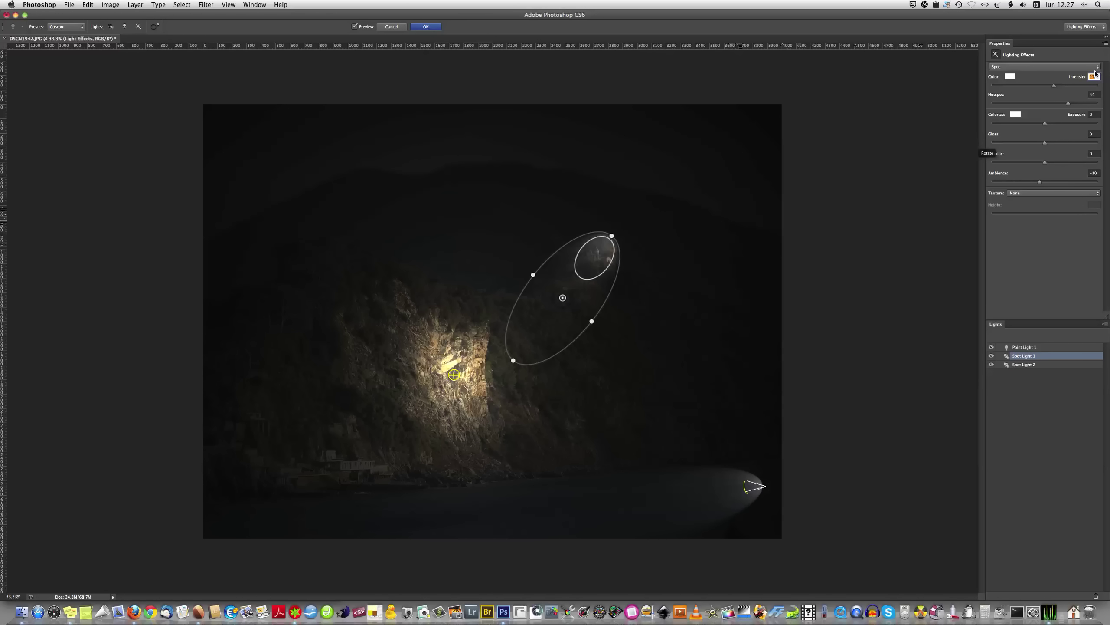
key("Return")
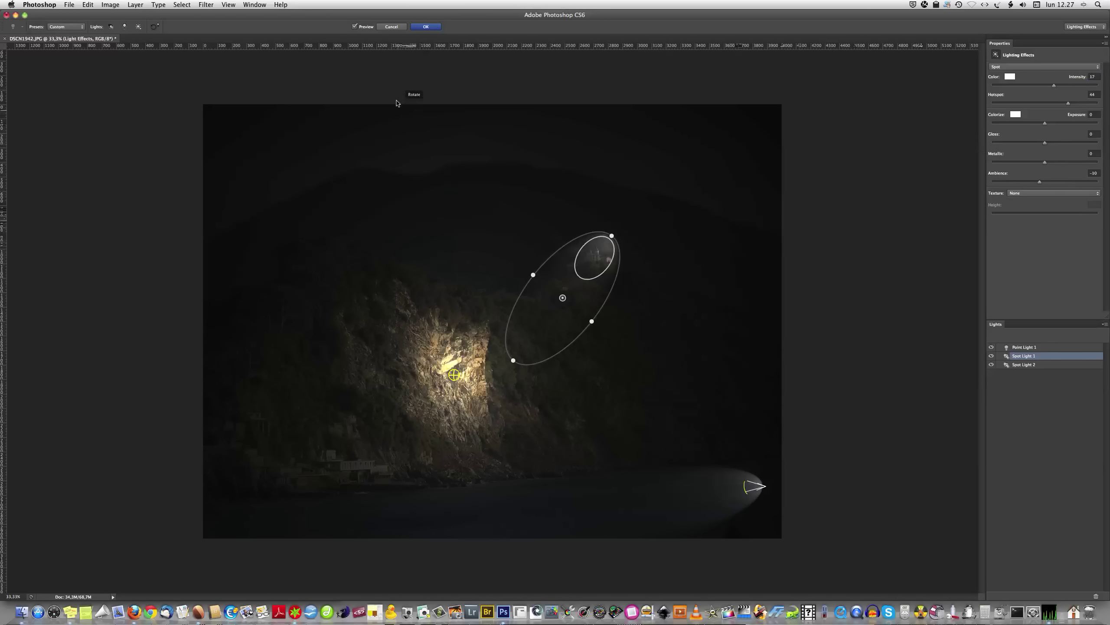
left_click(426, 27)
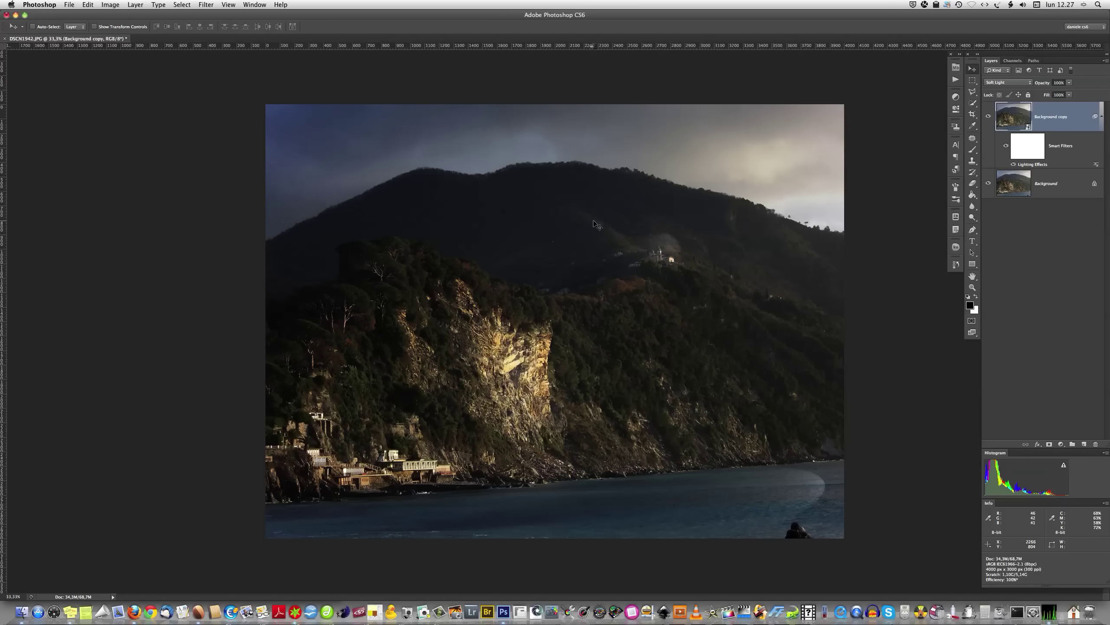
- Set the Background copy opacity to 70%, toggling layer and Smart Filter visibility to compare
left_click(989, 118)
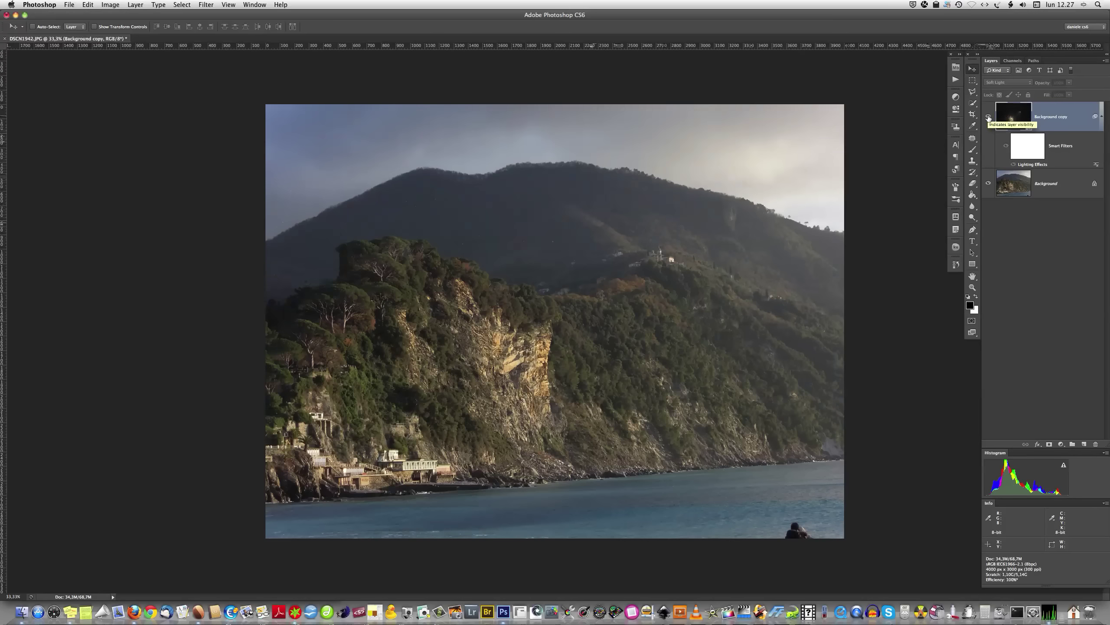
left_click(989, 118)
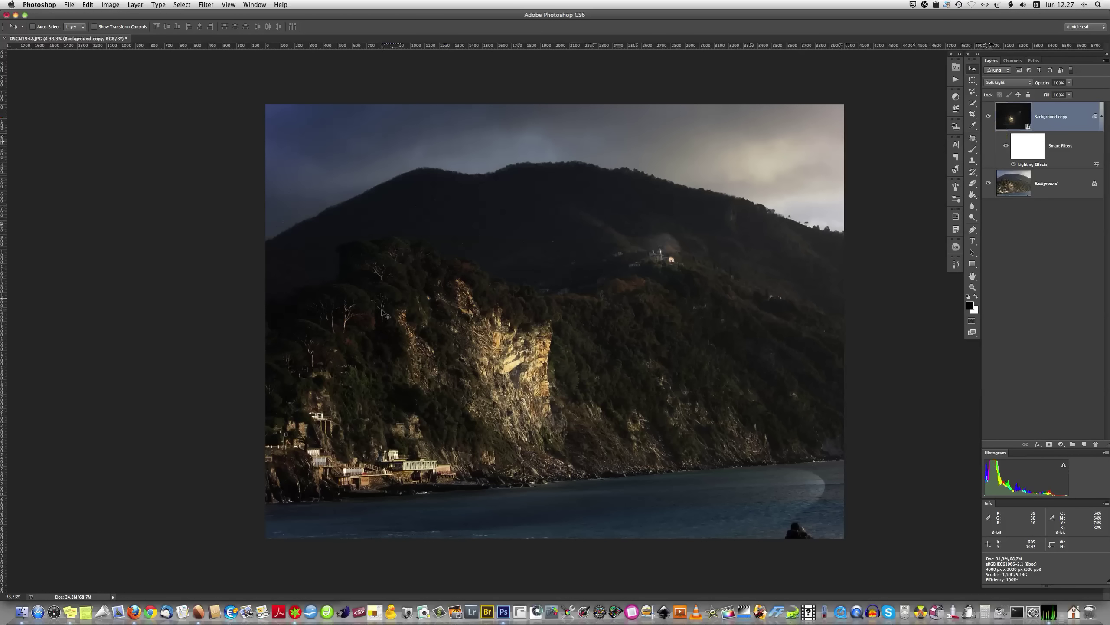
left_click(1058, 82)
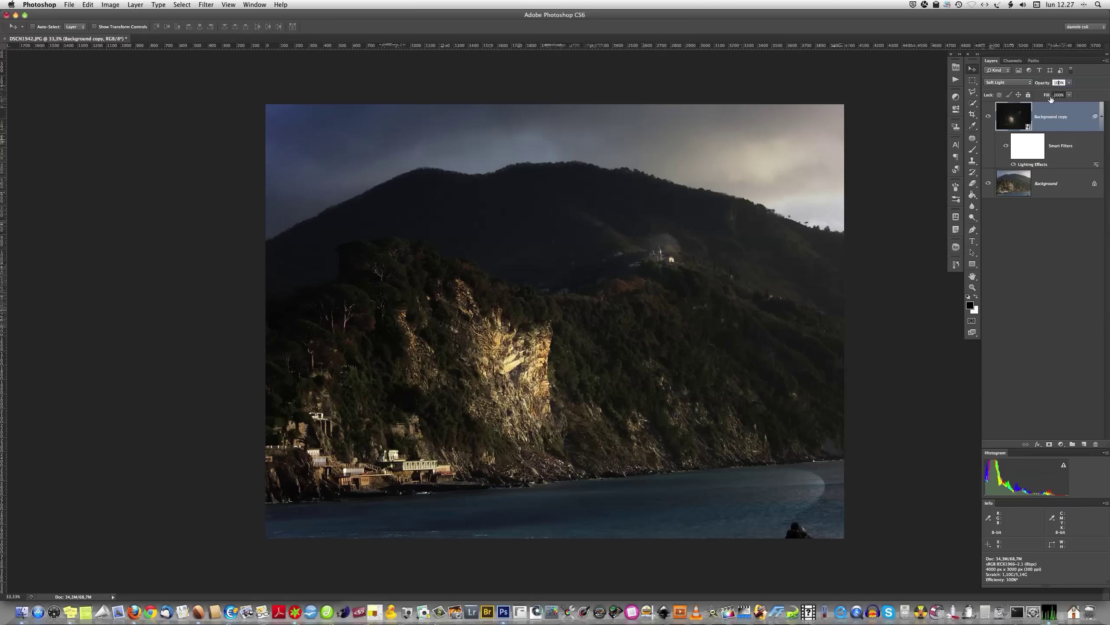
type("90")
key("Return")
type("70")
key("Return")
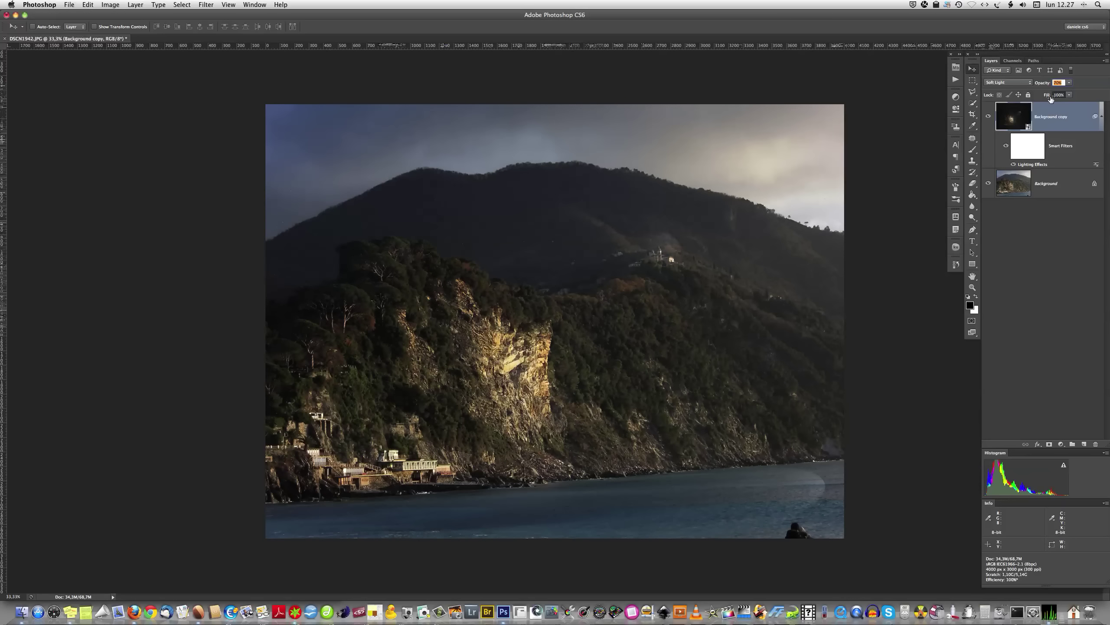
left_click(1051, 98)
left_click(1006, 146)
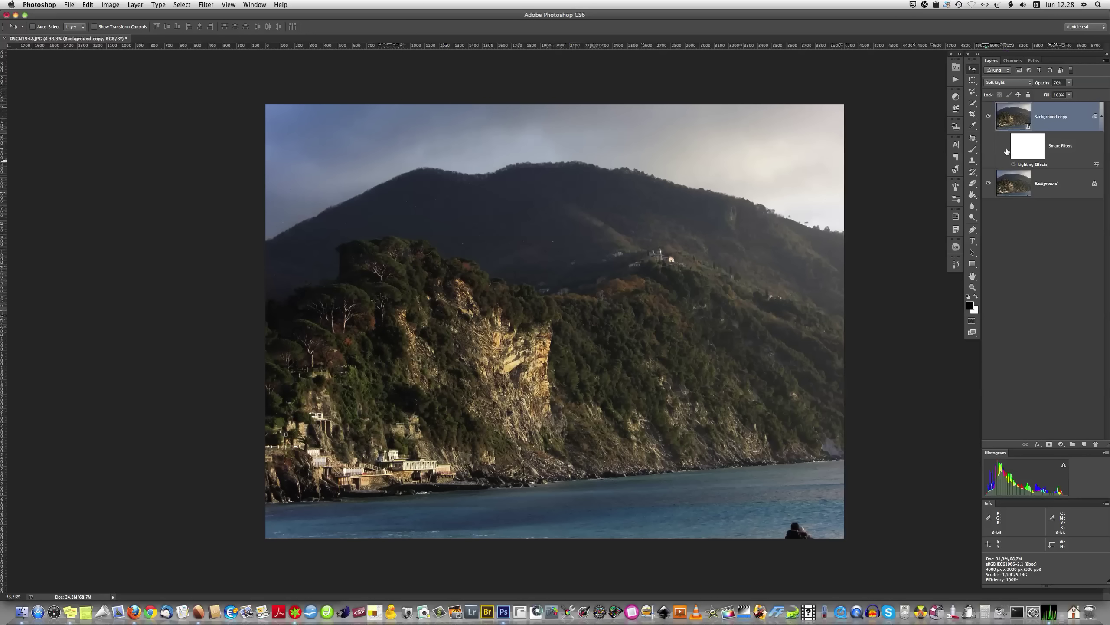
left_click(1006, 147)
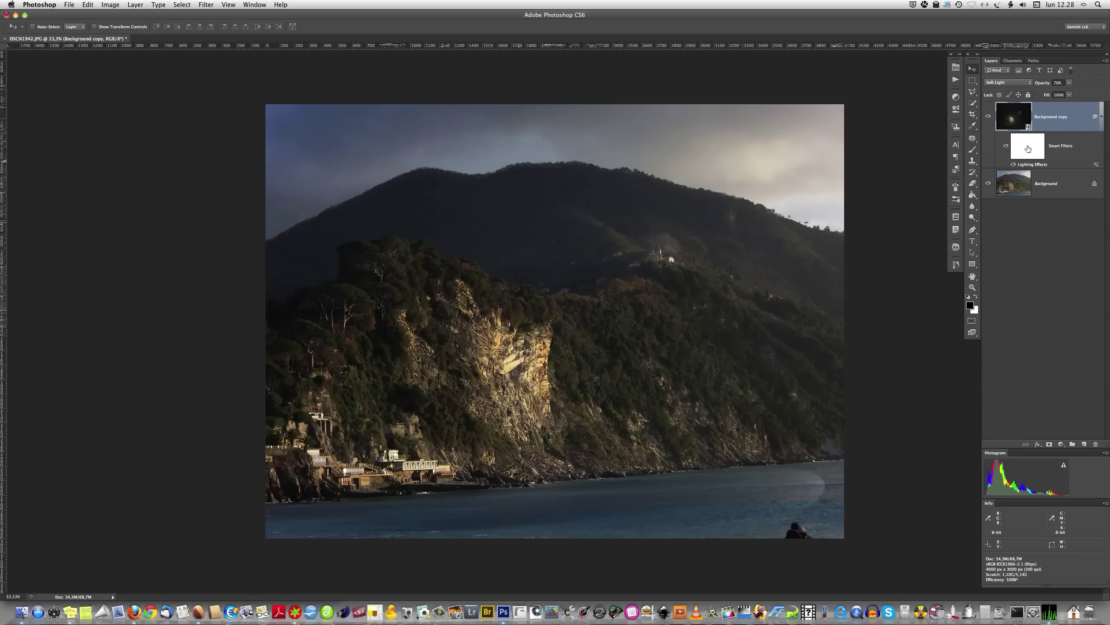
- Target the Smart Filter mask and set up a larger black brush at 25% opacity
left_click(1028, 147)
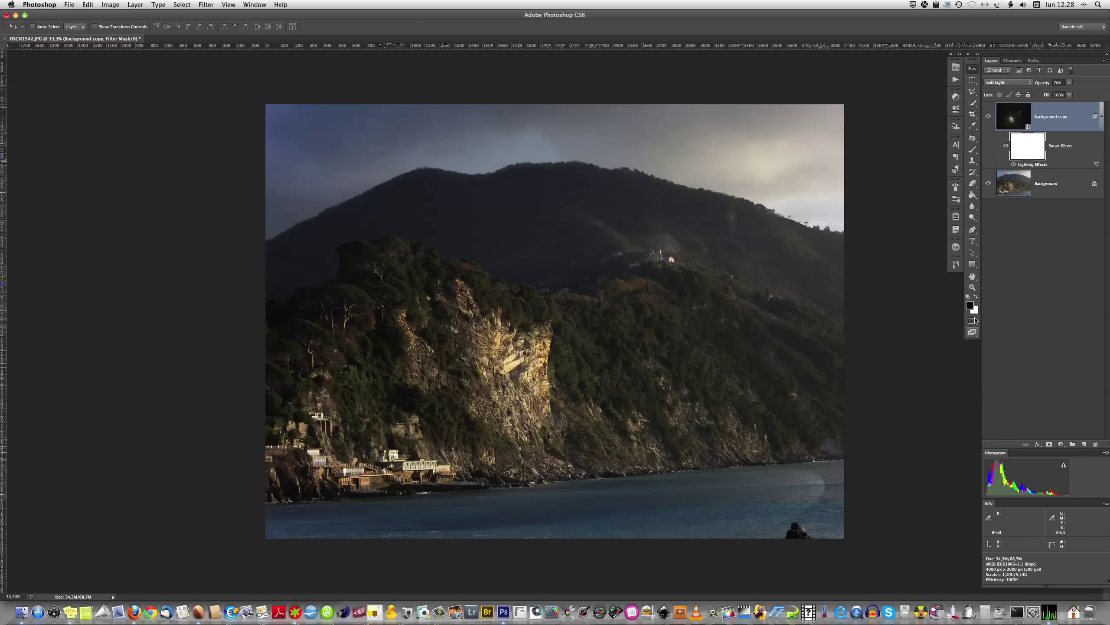
left_click(973, 150)
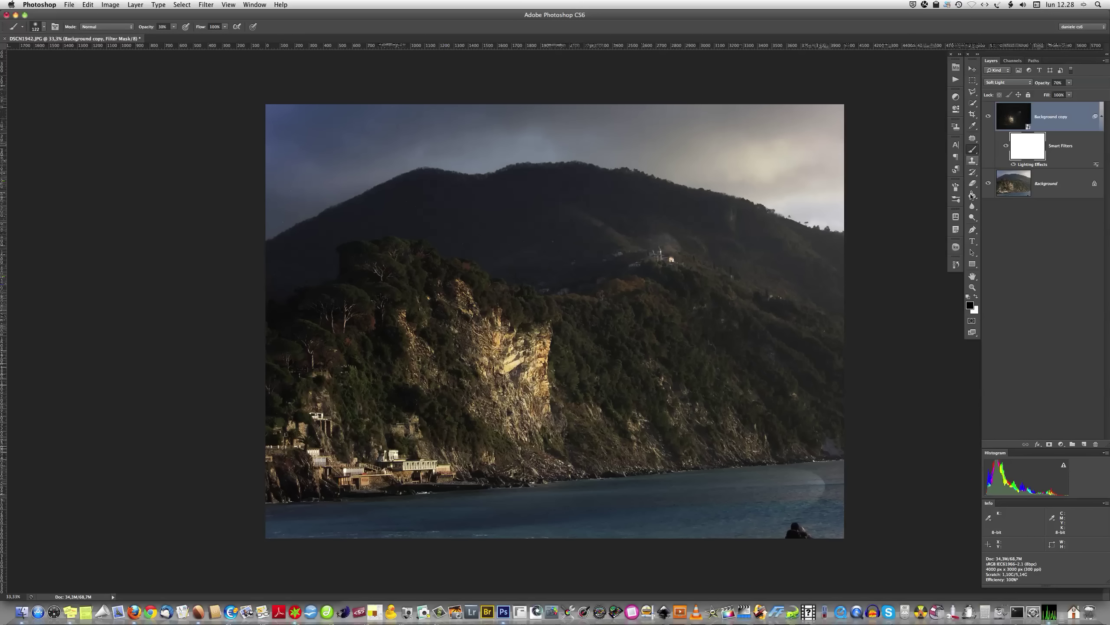
left_click(970, 306)
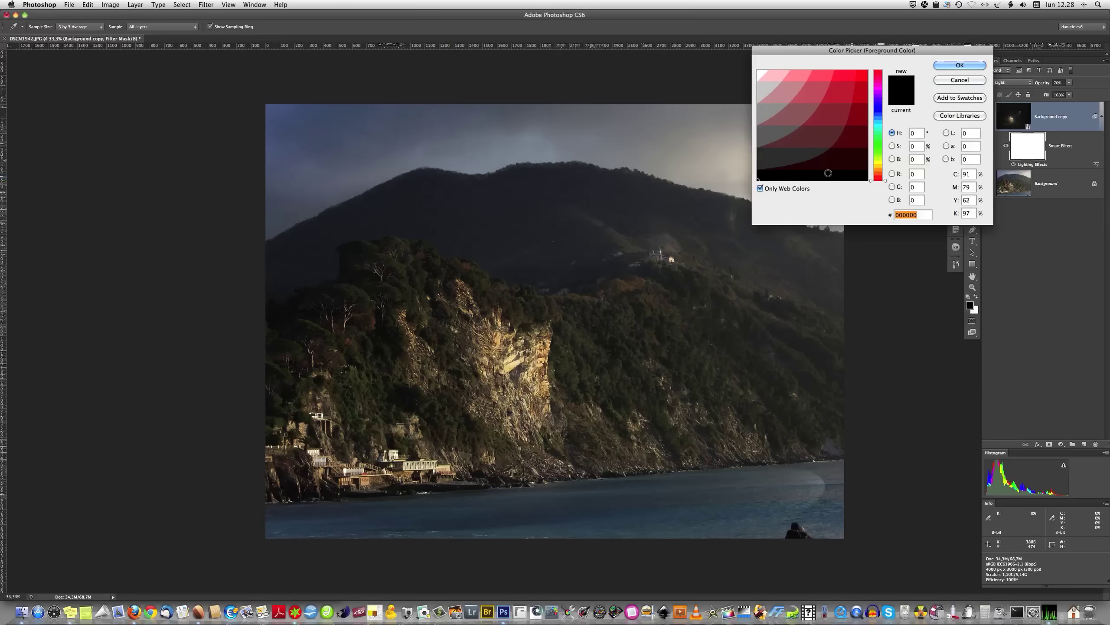
left_click(974, 65)
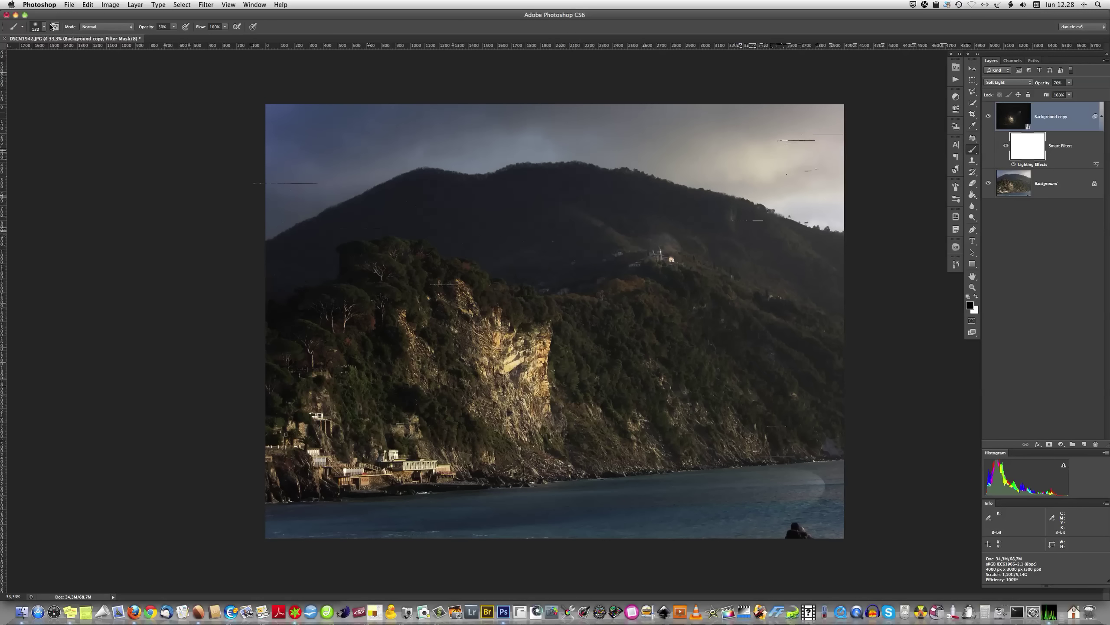
left_click_drag(145, 27, 134, 29)
left_click(44, 27)
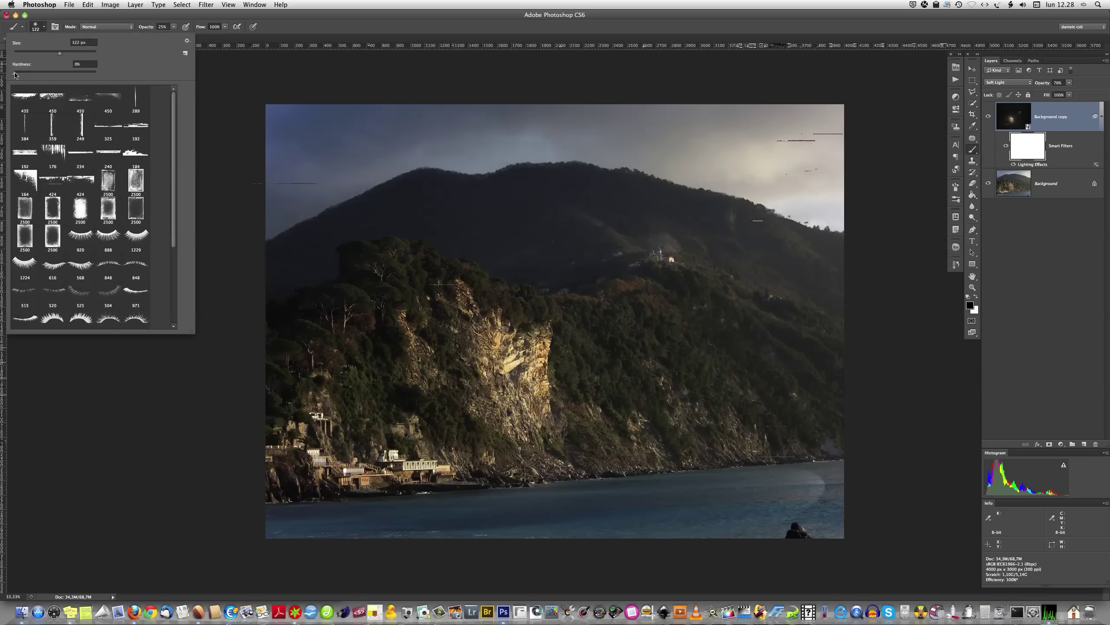
left_click_drag(59, 53, 63, 54)
left_click(833, 486)
- Paint the mask over the sea, the hillside and the glow beside the lit house
left_click_drag(828, 487, 807, 471)
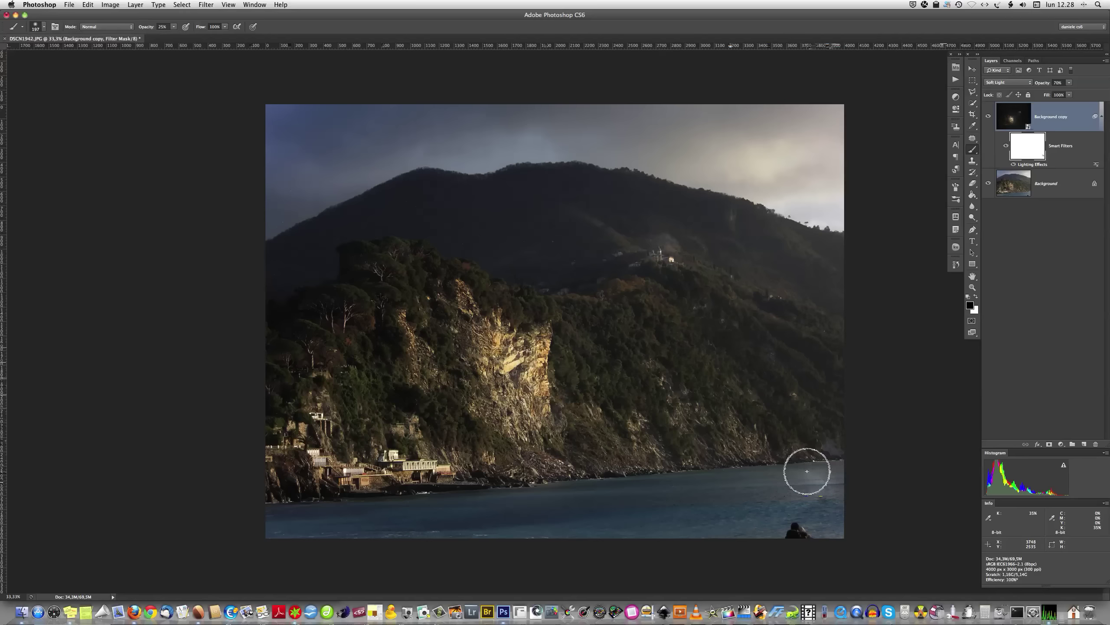
mouse_move(830, 478)
left_mouse_down()
mouse_move(818, 501)
mouse_move(820, 468)
mouse_move(818, 503)
left_mouse_up()
mouse_move(667, 222)
left_mouse_down()
mouse_move(680, 240)
mouse_move(649, 231)
mouse_move(678, 239)
left_mouse_up()
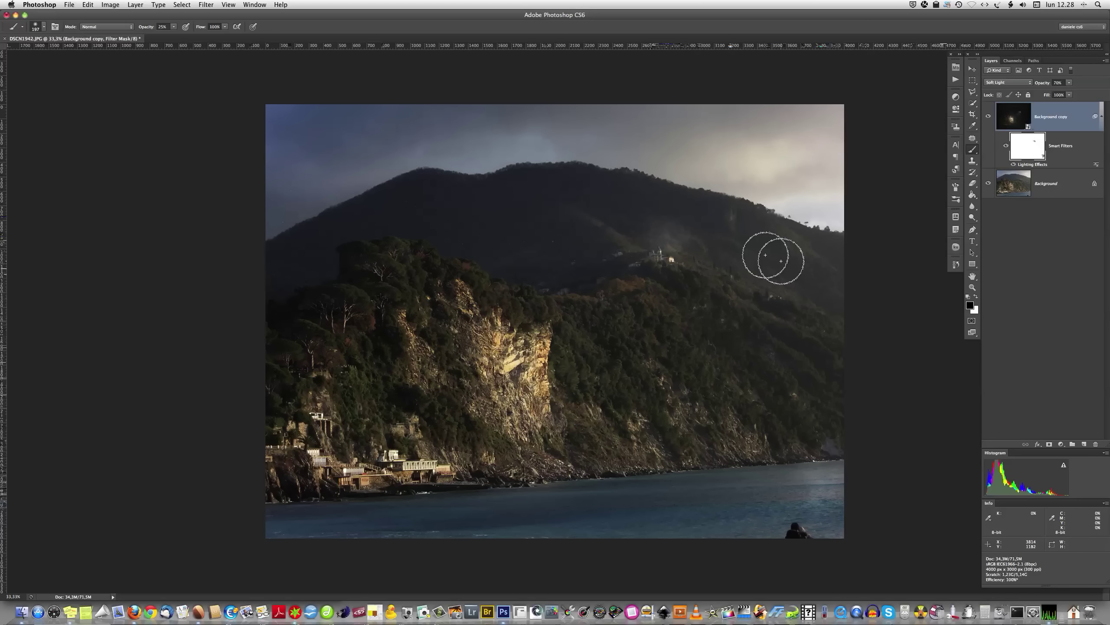
mouse_move(647, 229)
left_mouse_down()
mouse_move(702, 241)
mouse_move(689, 246)
mouse_move(697, 256)
left_mouse_up()
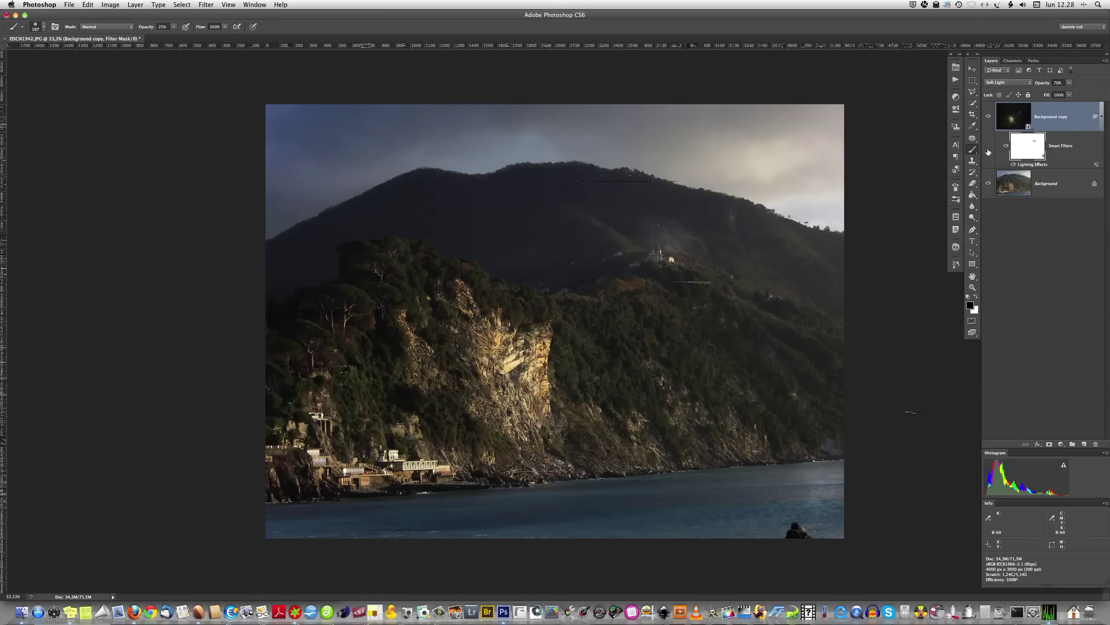
- Toggle the Smart Filters and Background visibility to compare with and without the lighting
left_click(1005, 147)
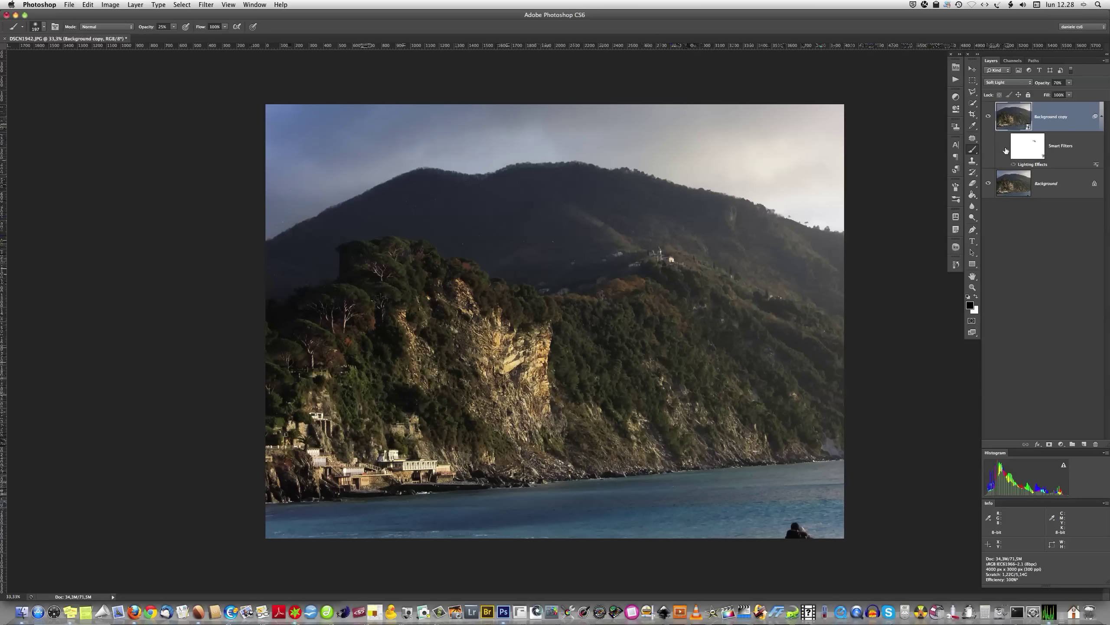
left_click(1005, 148)
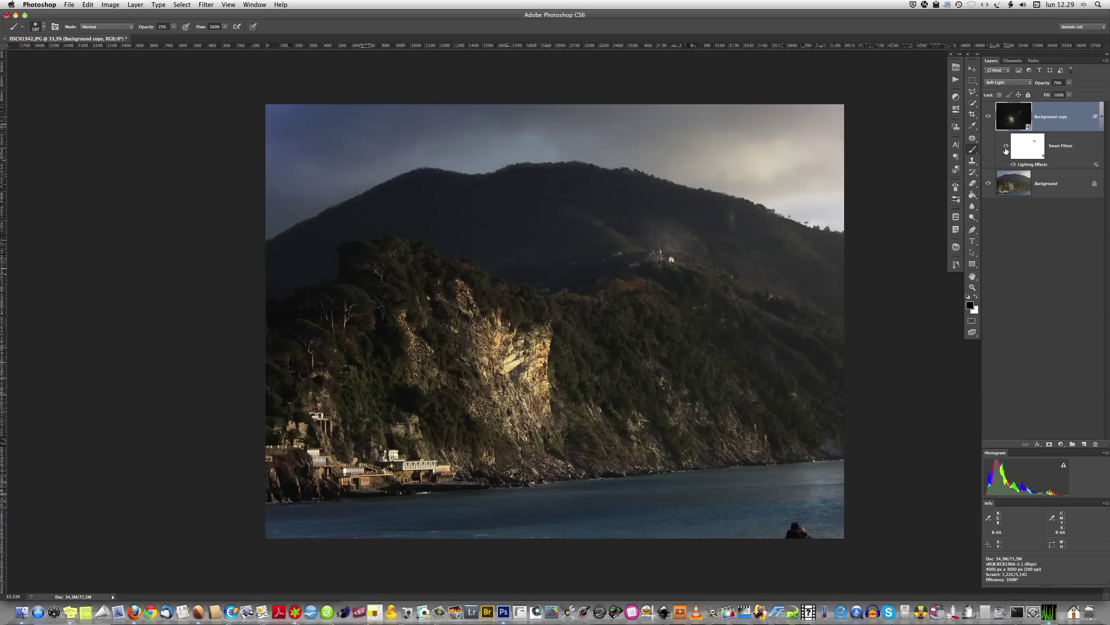
left_click(1006, 147)
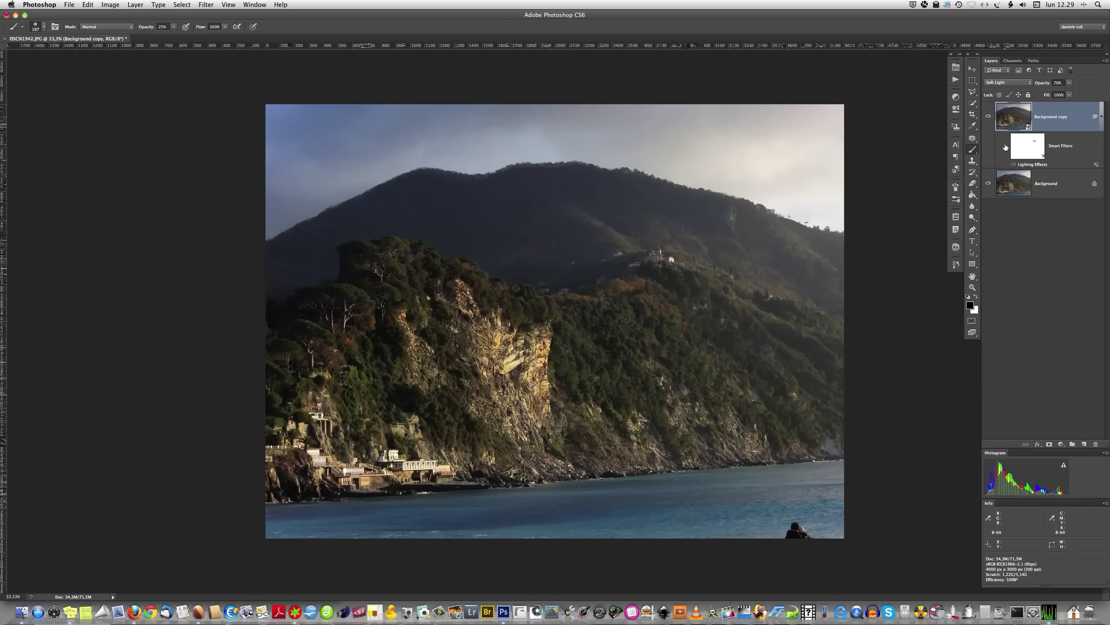
left_click(1005, 147)
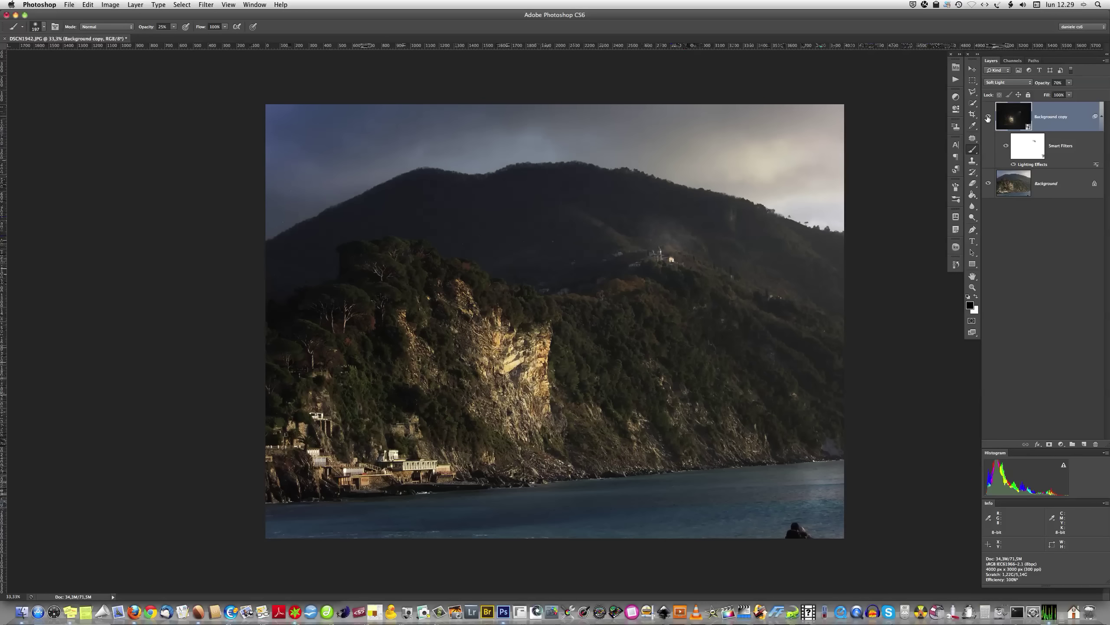
left_click(989, 185)
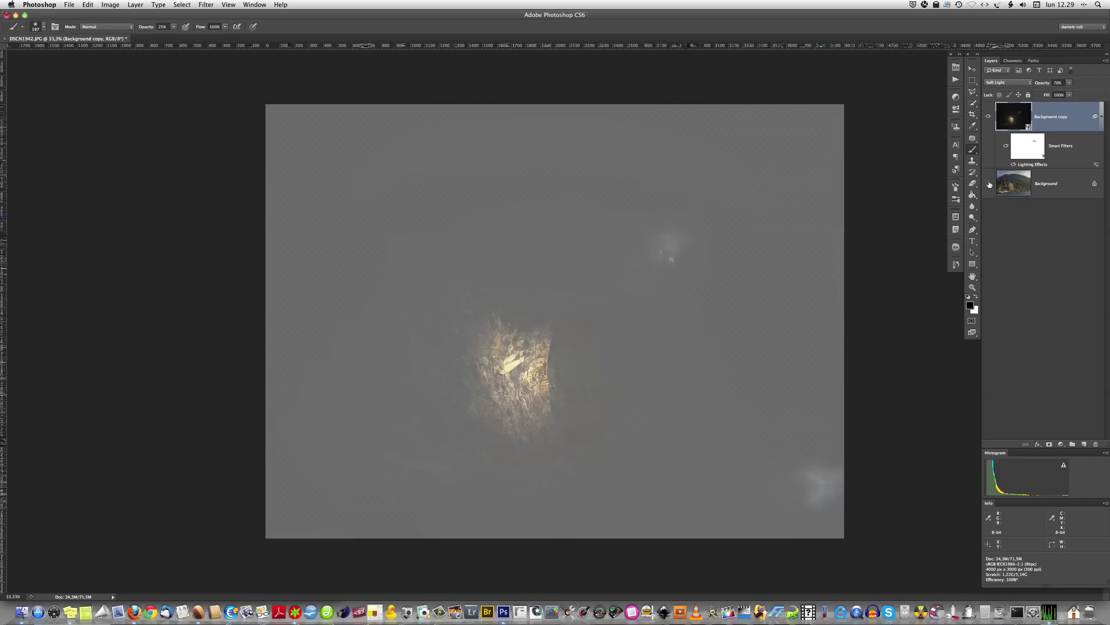
left_click(989, 184)
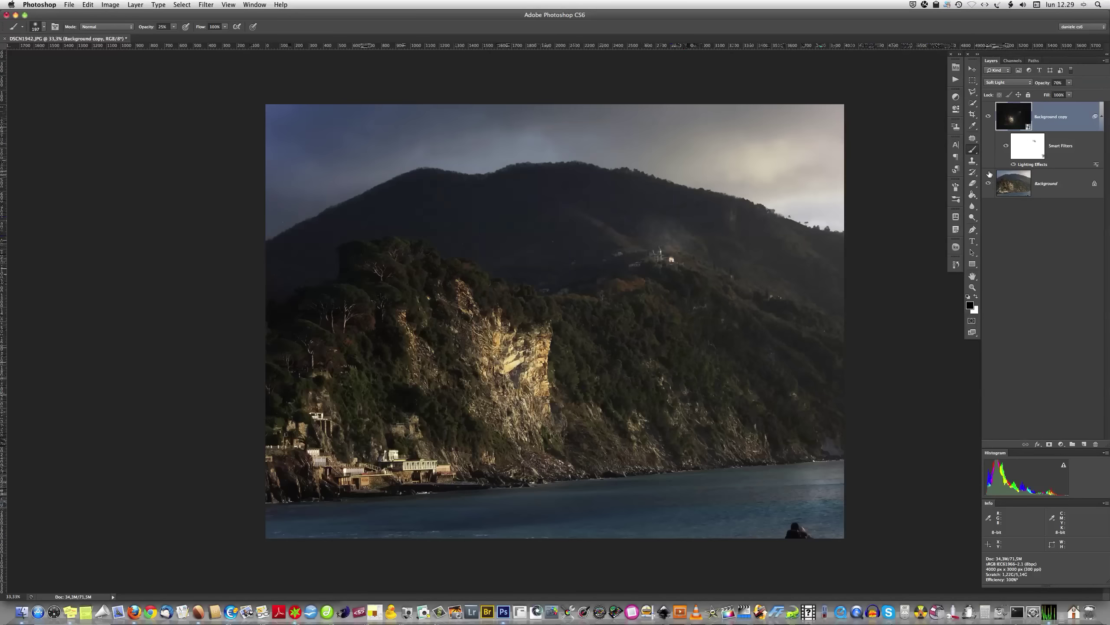
- Set the Background copy opacity to 80%, swap the colours, and target the filter mask
left_click(1057, 82)
key("shift+Up")
key("shift+Up")
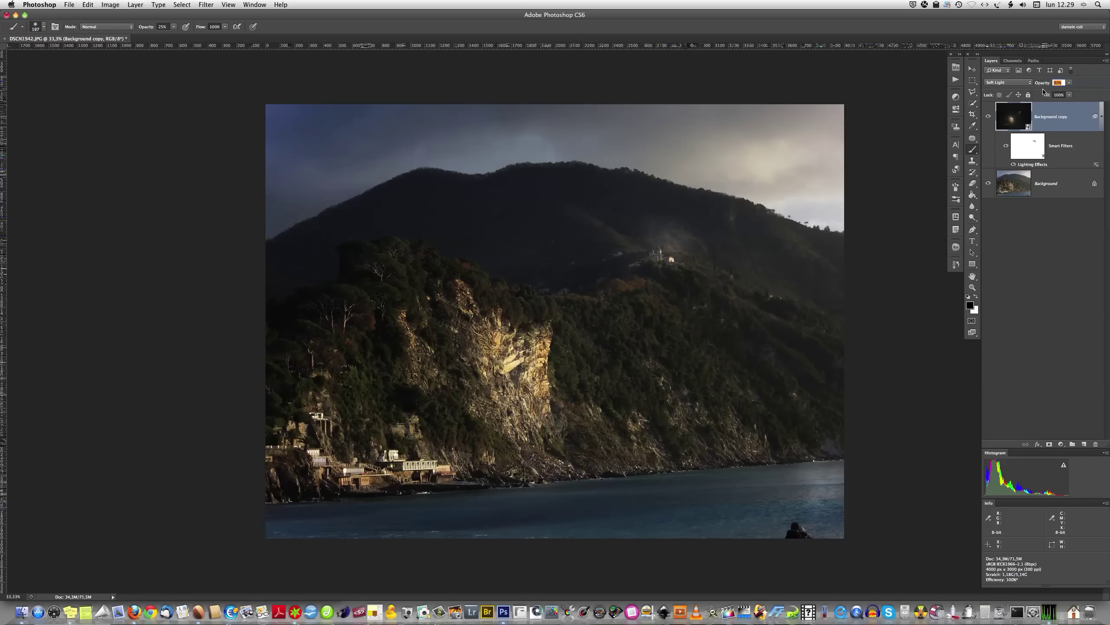
key("shift+Down")
left_click(1028, 126)
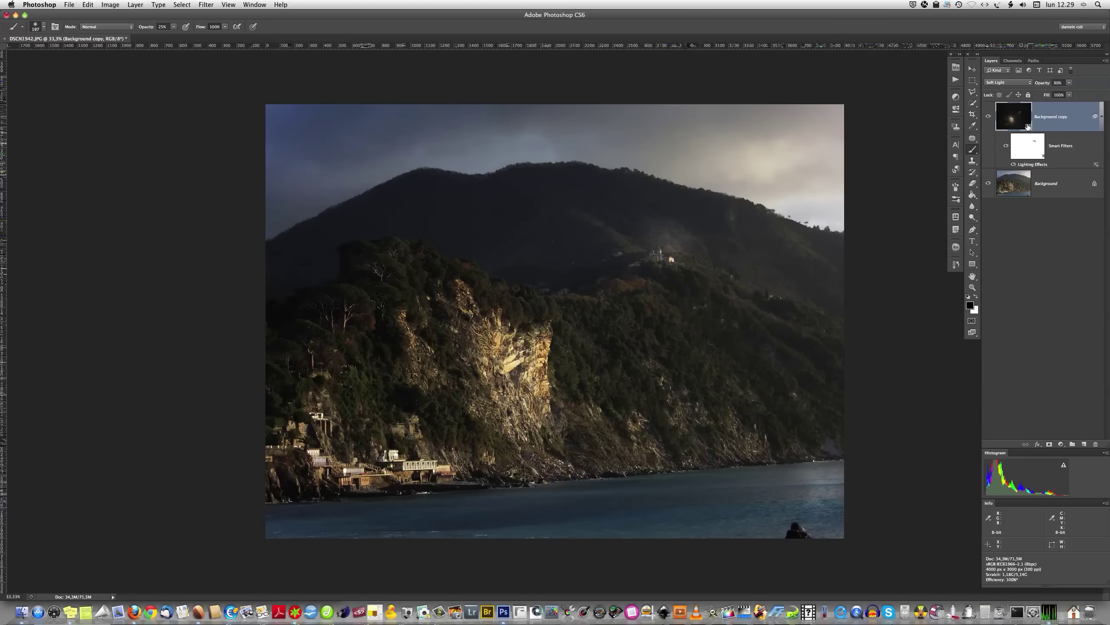
left_click(977, 297)
left_click(1027, 146)
- Switch to the brush with black and paint the filter mask over the water
left_click(977, 297)
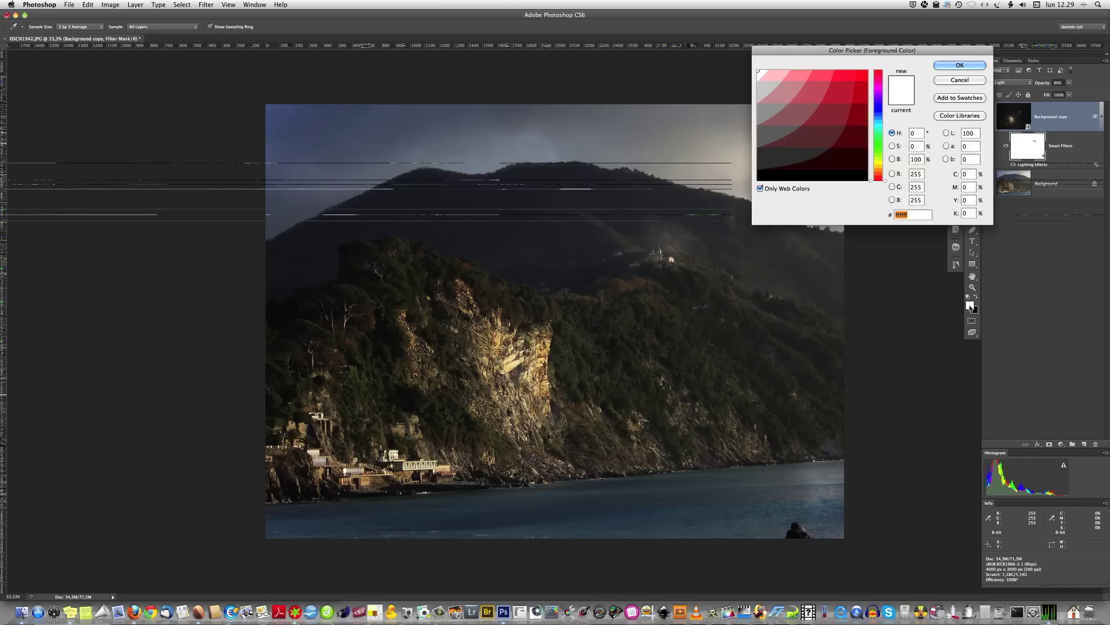
left_click(960, 65)
key("b")
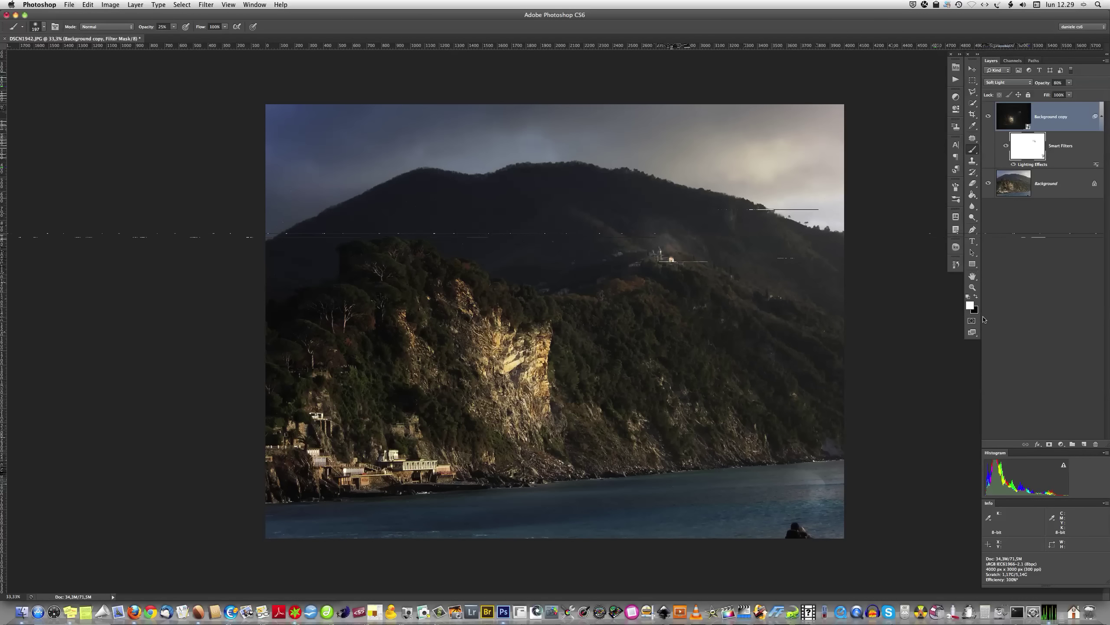
left_click(976, 297)
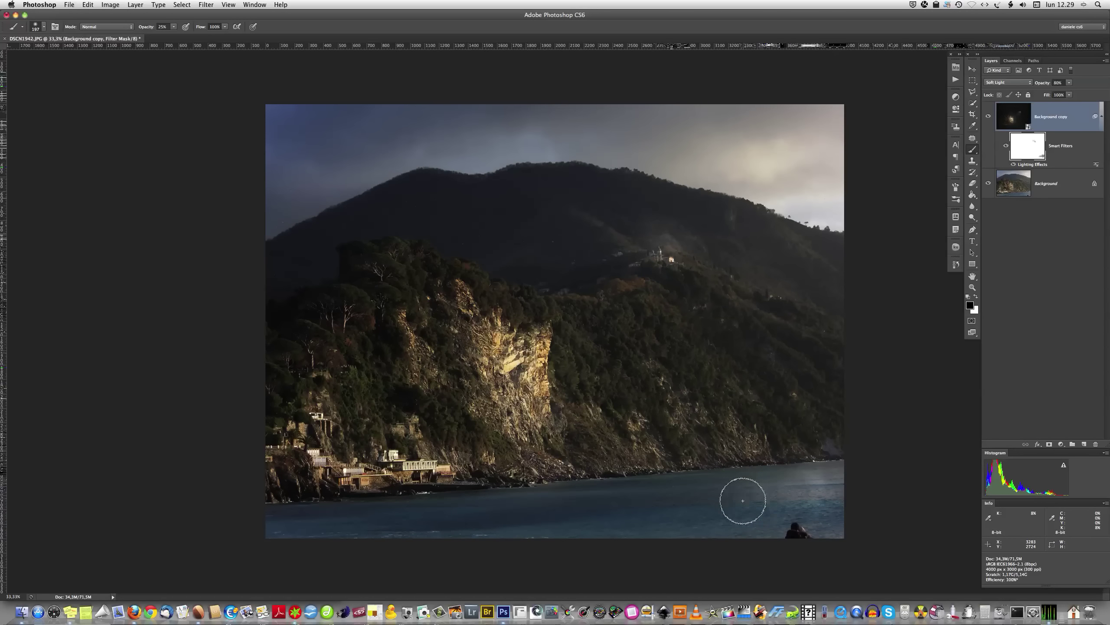
mouse_move(726, 501)
left_mouse_down()
mouse_move(798, 497)
mouse_move(744, 496)
mouse_move(778, 484)
mouse_move(695, 556)
mouse_move(753, 492)
left_mouse_up()
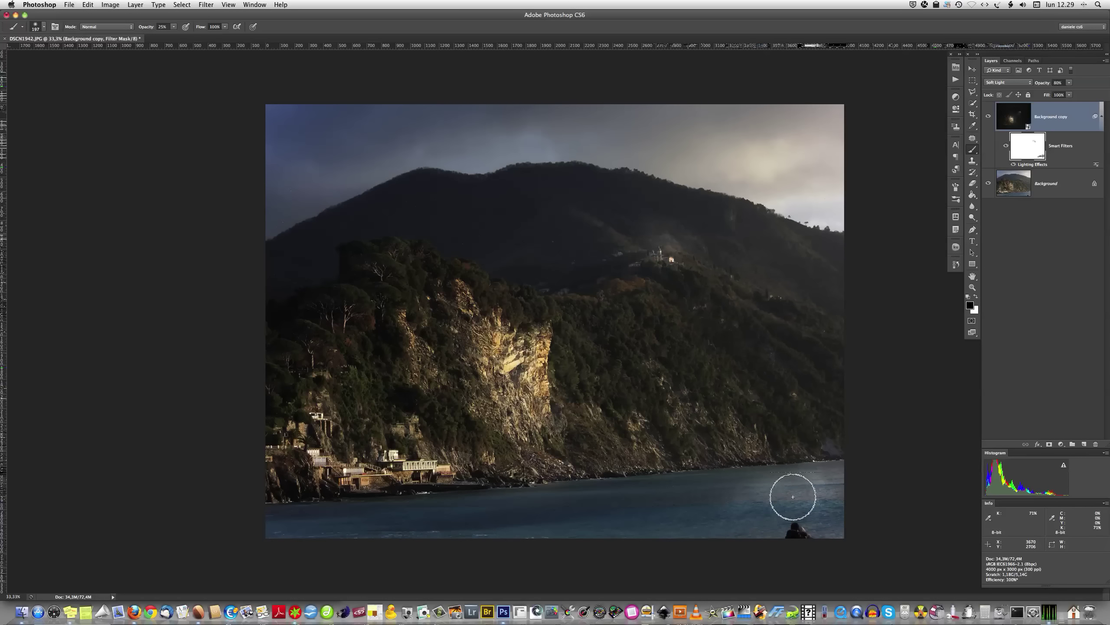
- Set the brush size to 195 px and paint a faint mask stroke along the water
left_click(44, 26)
left_click(74, 53)
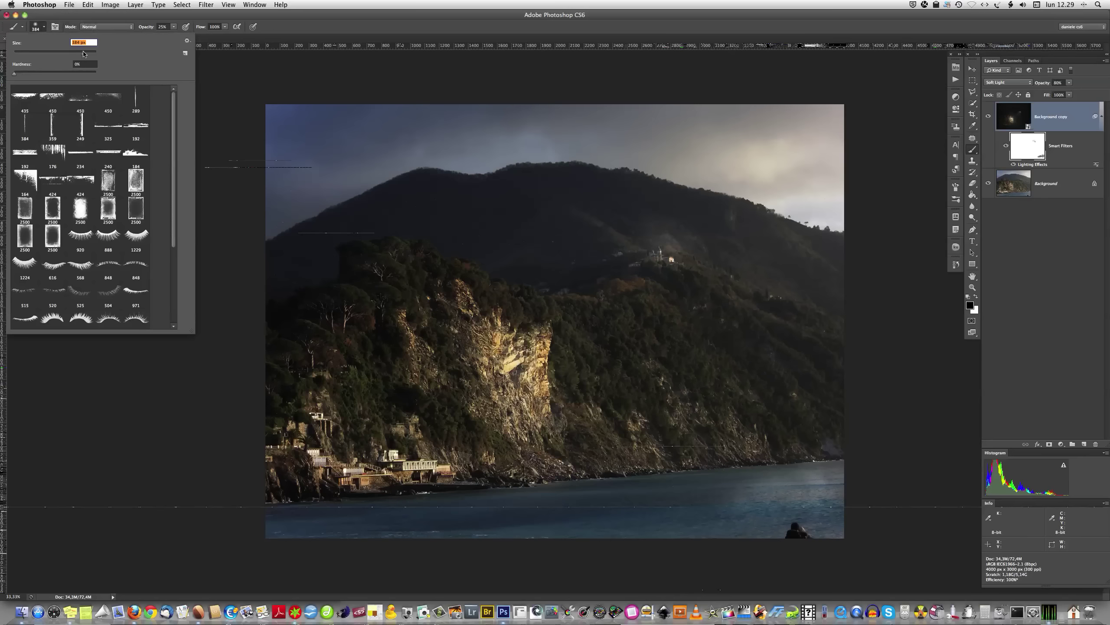
left_click(734, 502)
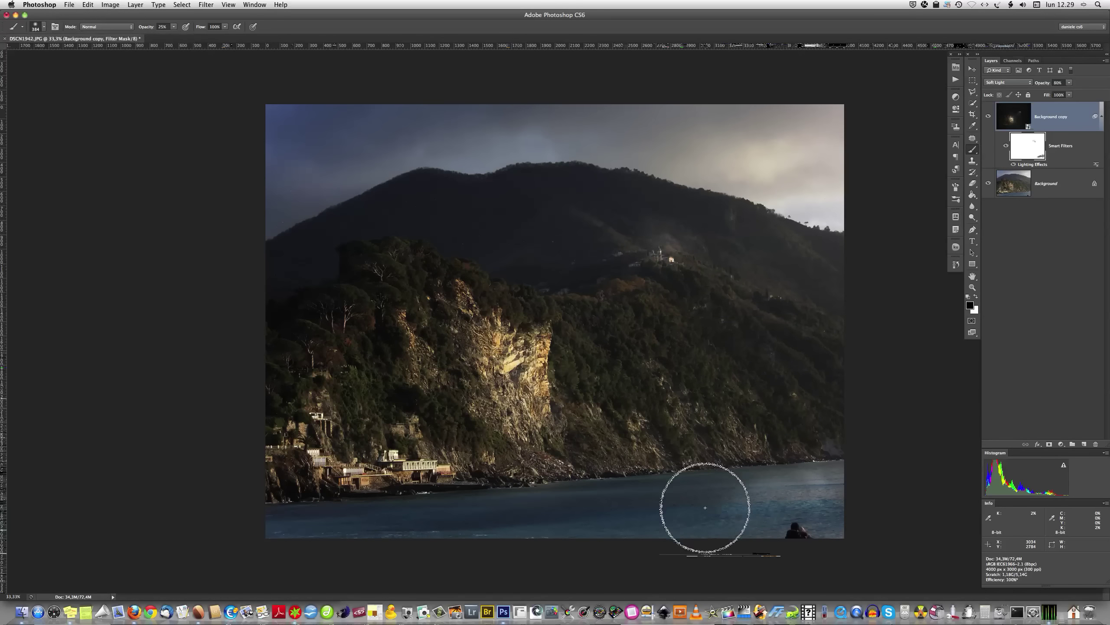
left_click_drag(604, 536, 761, 530)
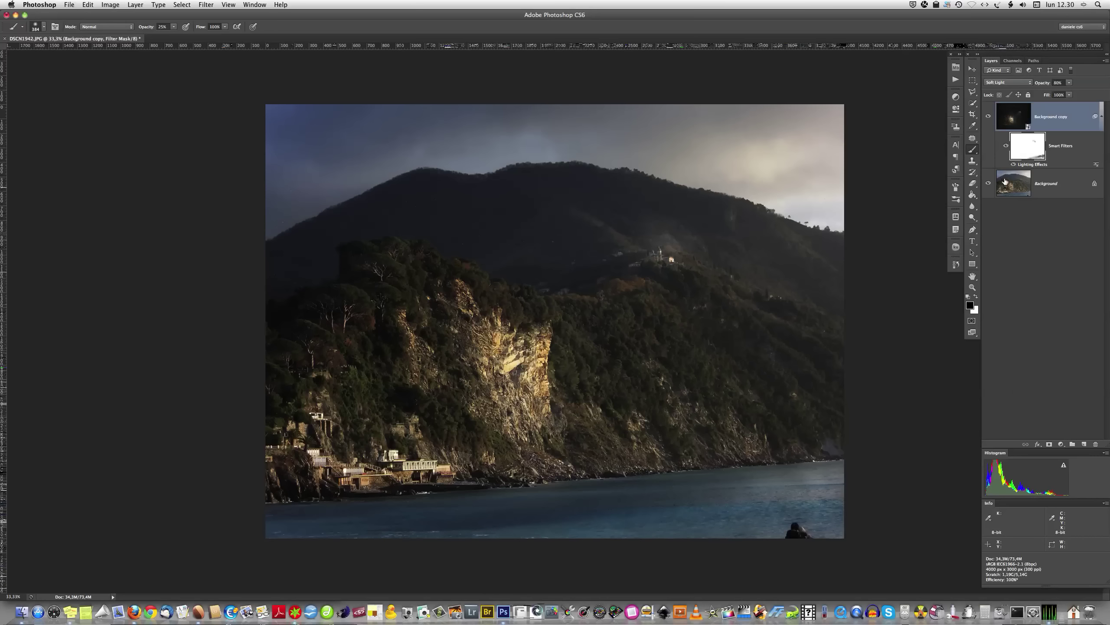
- Select the Background copy layer thumbnail so edits target the image, not the mask
left_click(1009, 112)
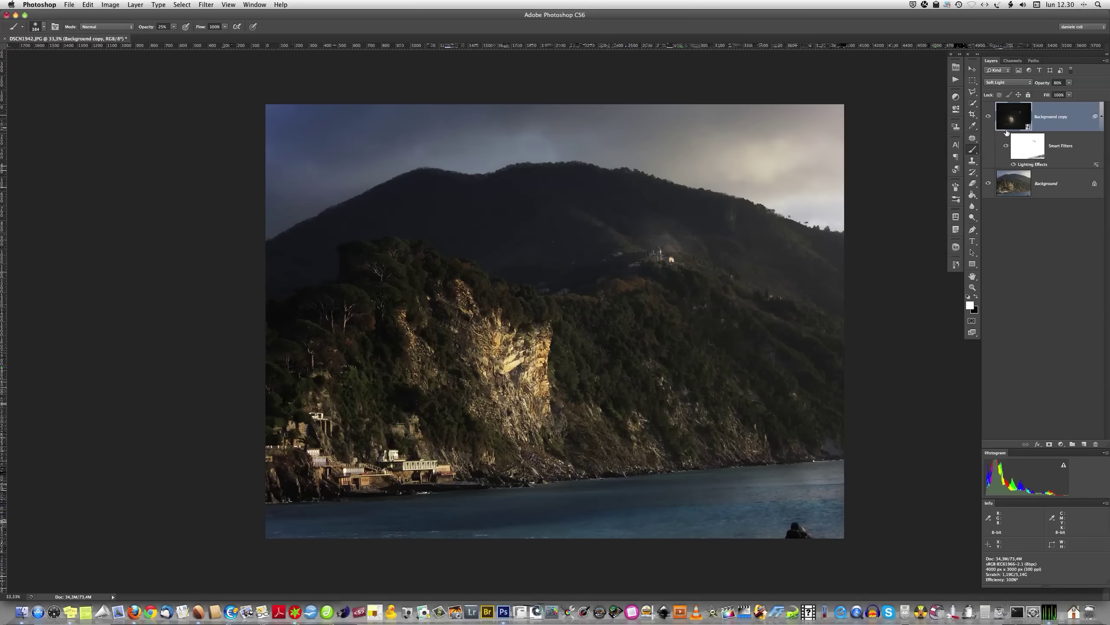